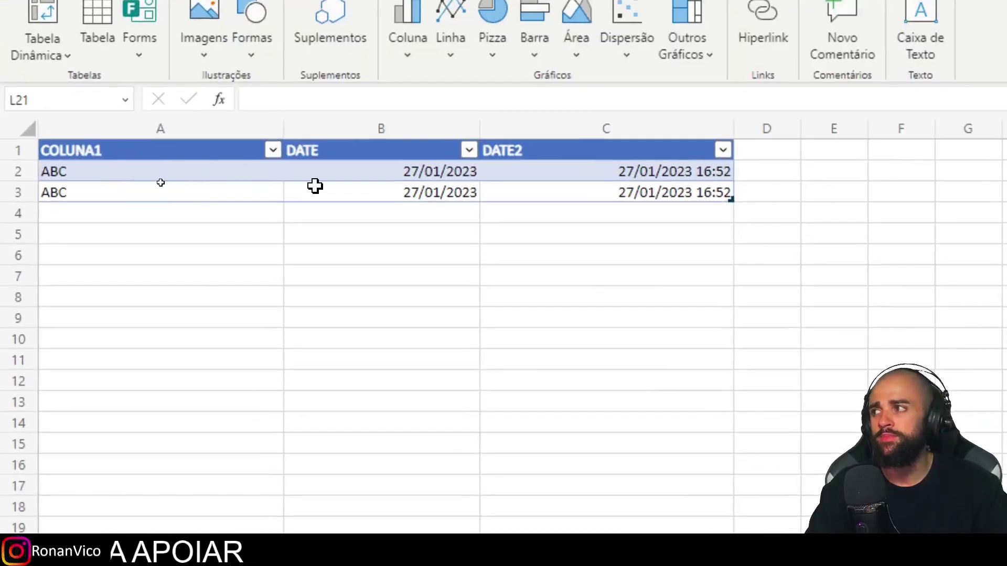
Select the table's two data rows A2:C3, then open the empty TB_DATE list on AULAS_YOUTUBE.
left_click_drag(157, 173, 582, 200)
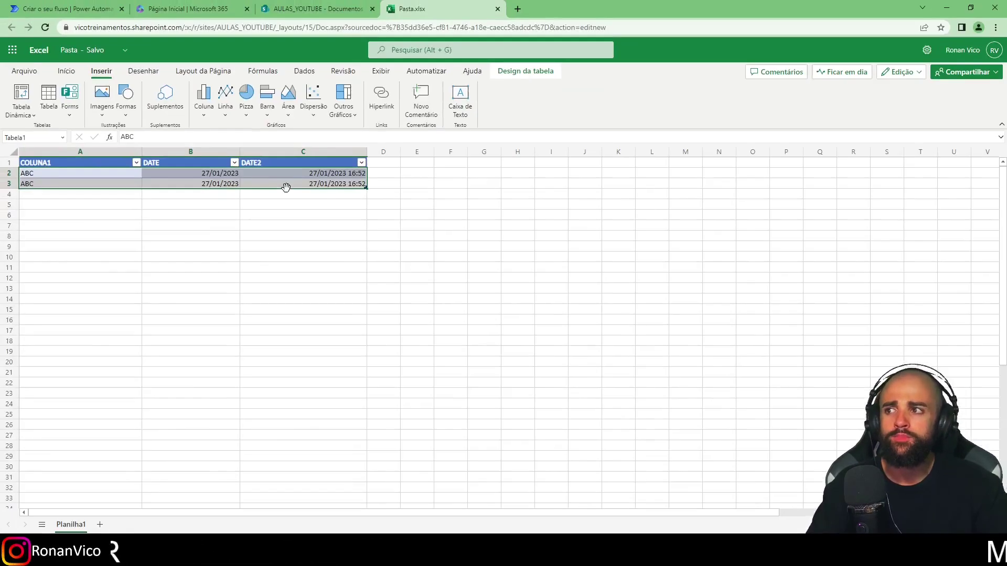
left_click(356, 5)
left_click(90, 276)
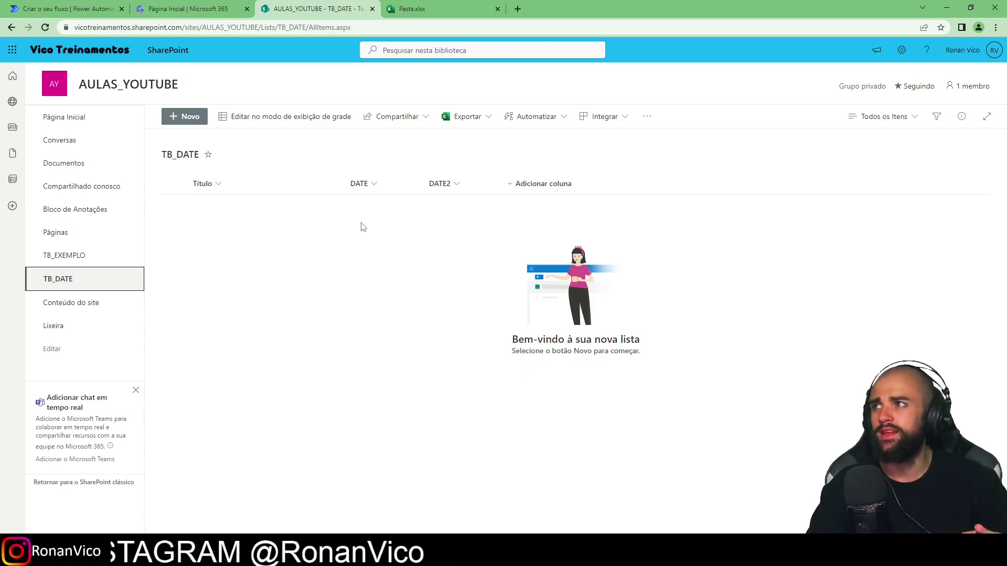
Return to the flow editor showing the manual trigger and the Excel list-rows step.
left_click(124, 4)
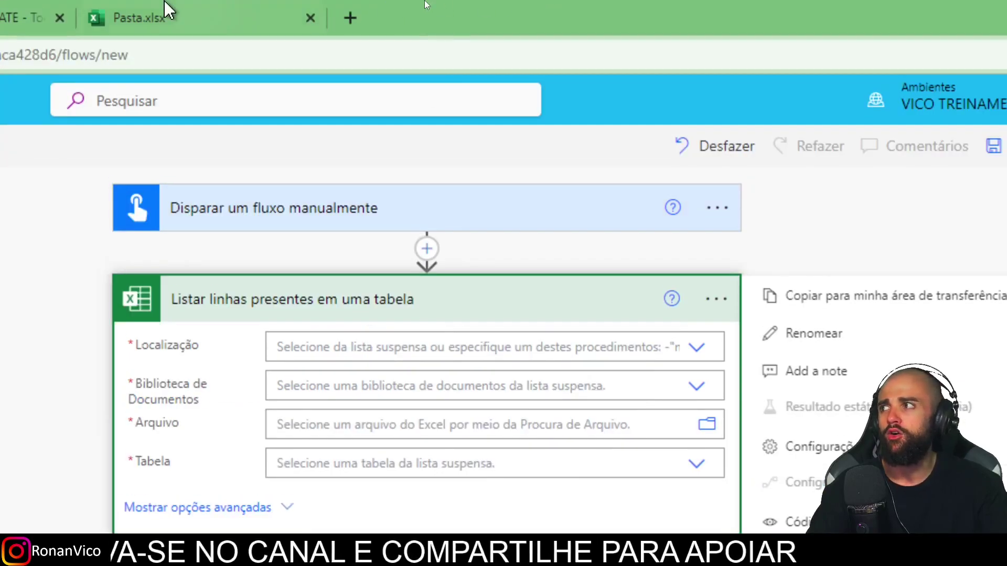
Set the Excel step's location to SharePoint Site - AULAS_YOUTUBE and library to Documentos.
left_click(165, 9)
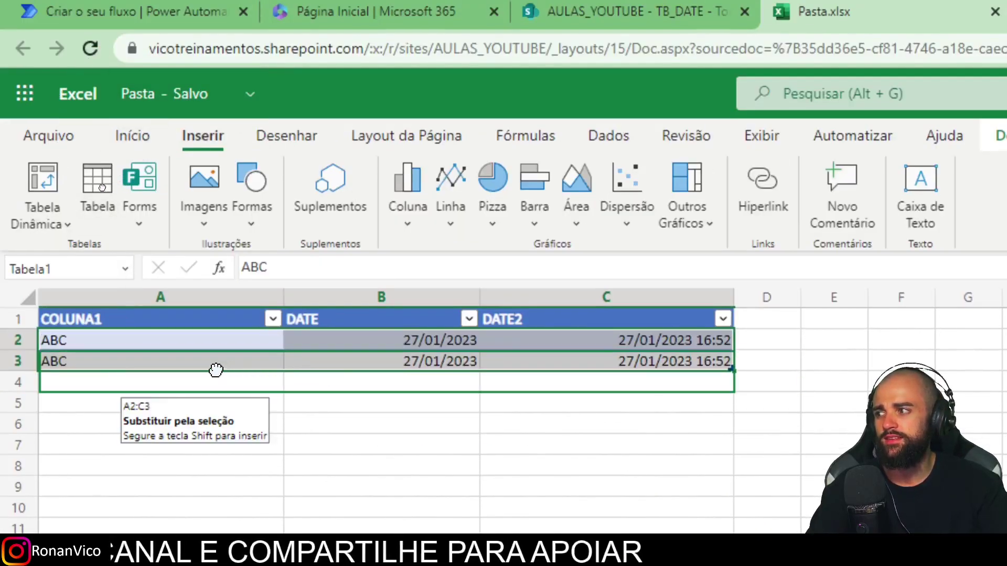
left_click_drag(192, 372, 214, 368)
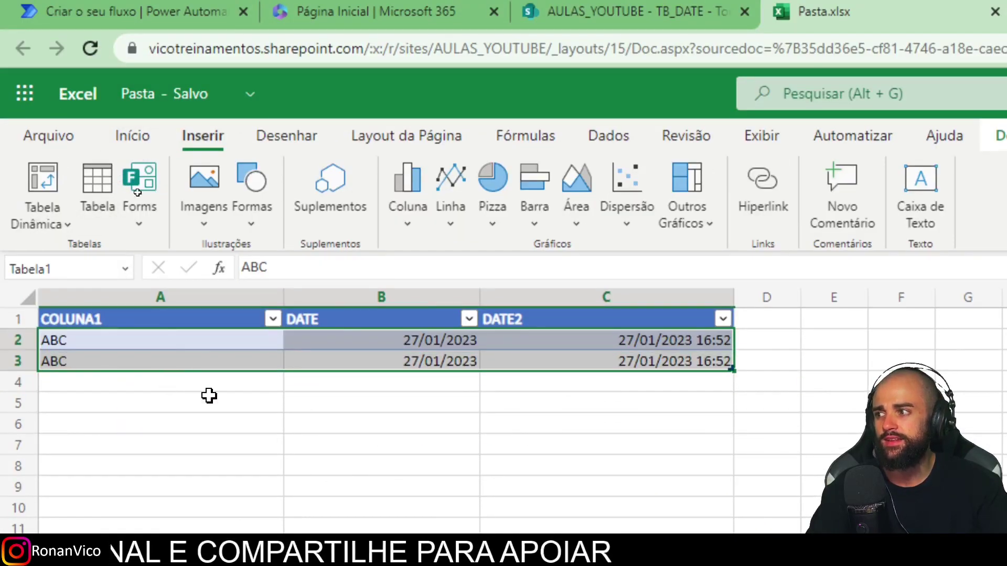
left_click(137, 12)
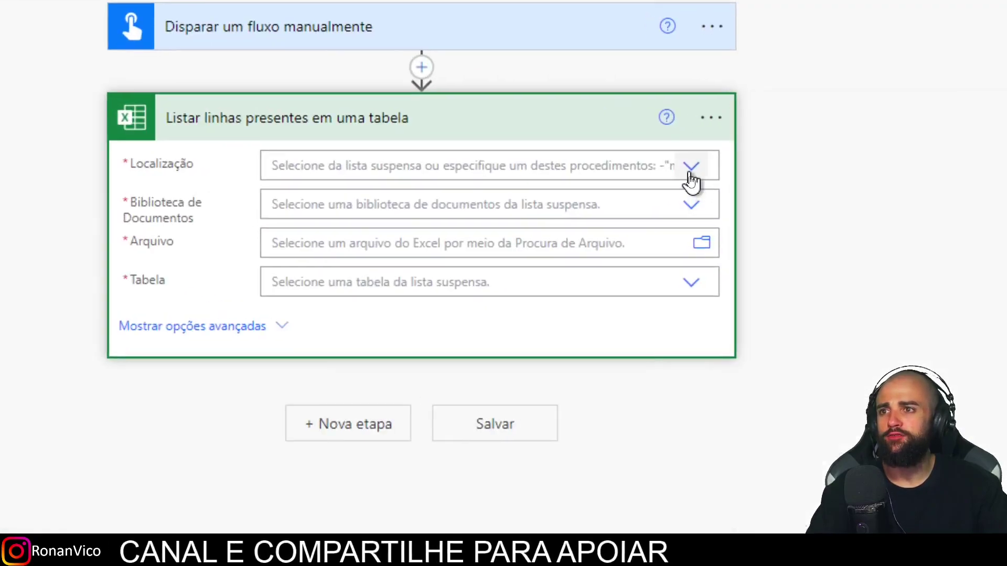
left_click(685, 168)
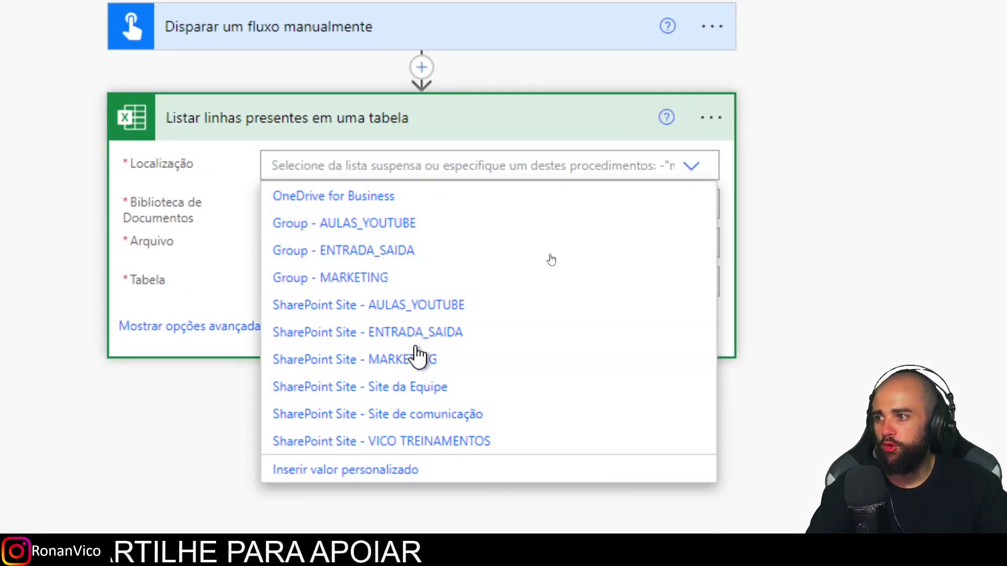
left_click(411, 307)
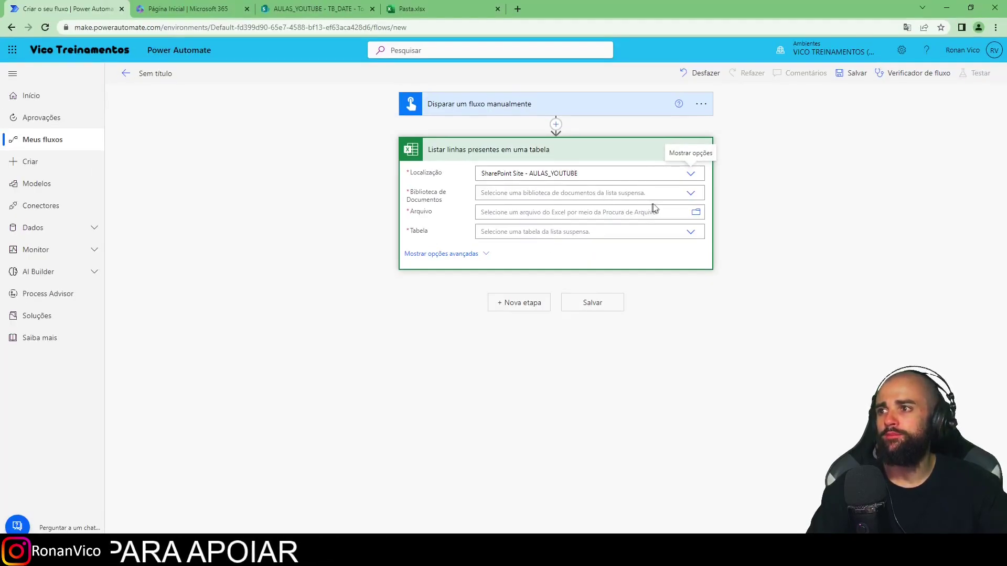
left_click(690, 194)
left_click(600, 209)
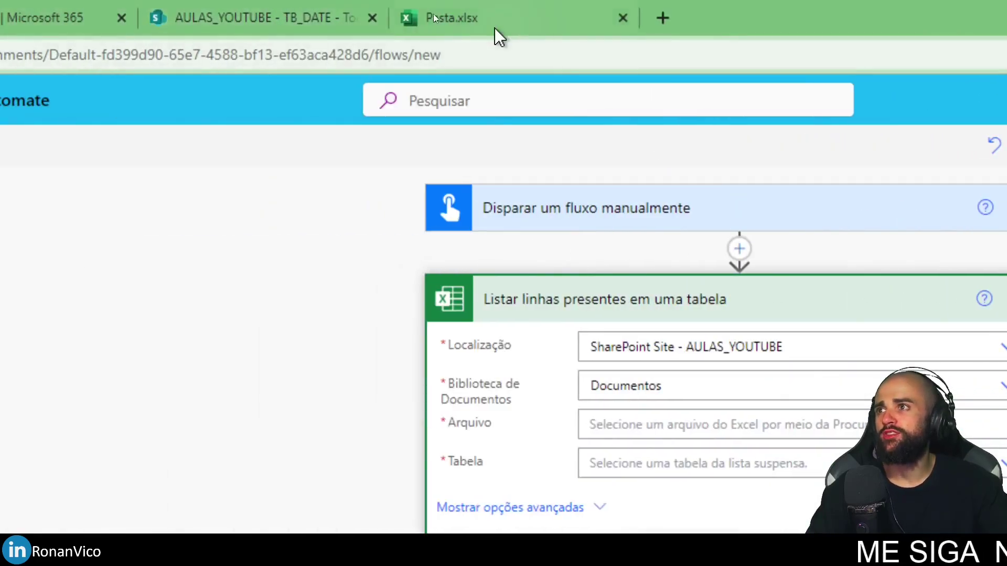
Choose /Pasta.xlsx as the file and Tabela1 as the table to read.
left_click(818, 18)
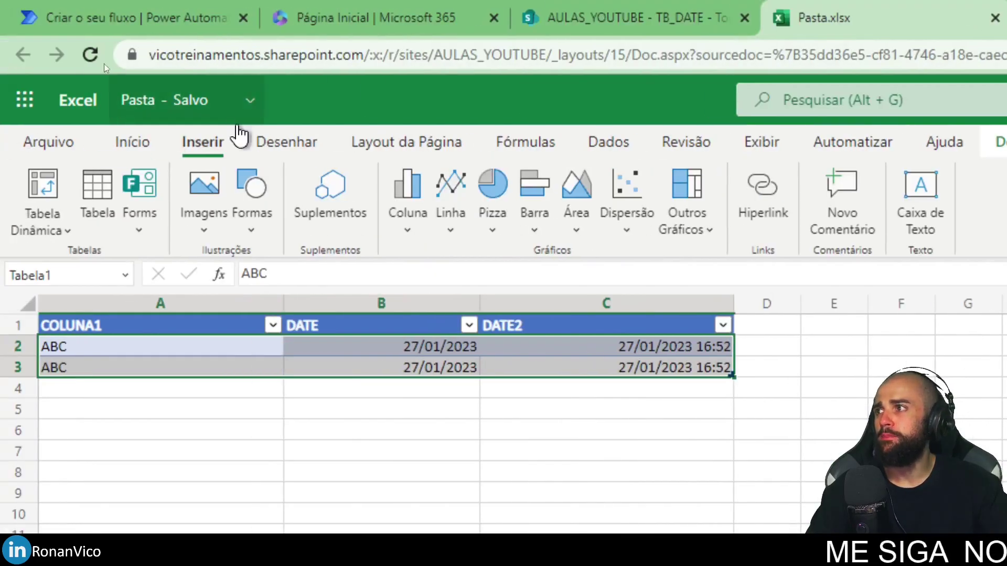
left_click(63, 18)
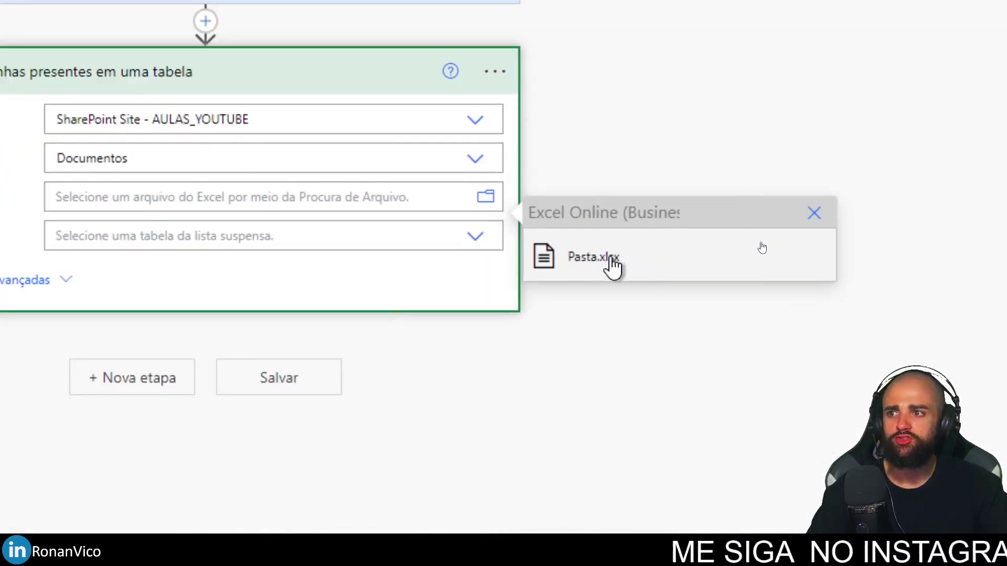
left_click(611, 260)
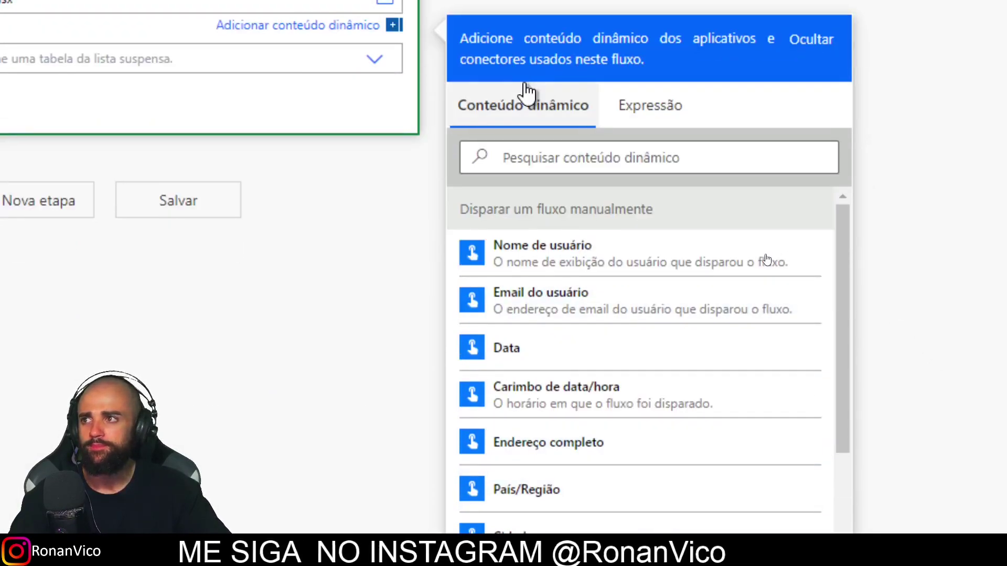
left_click(650, 105)
left_click(110, 58)
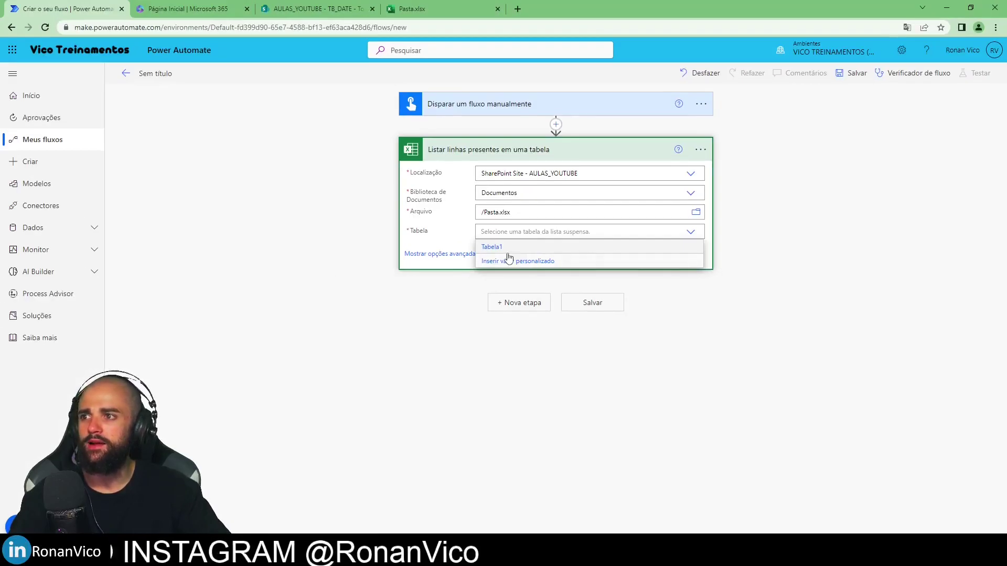
left_click(499, 247)
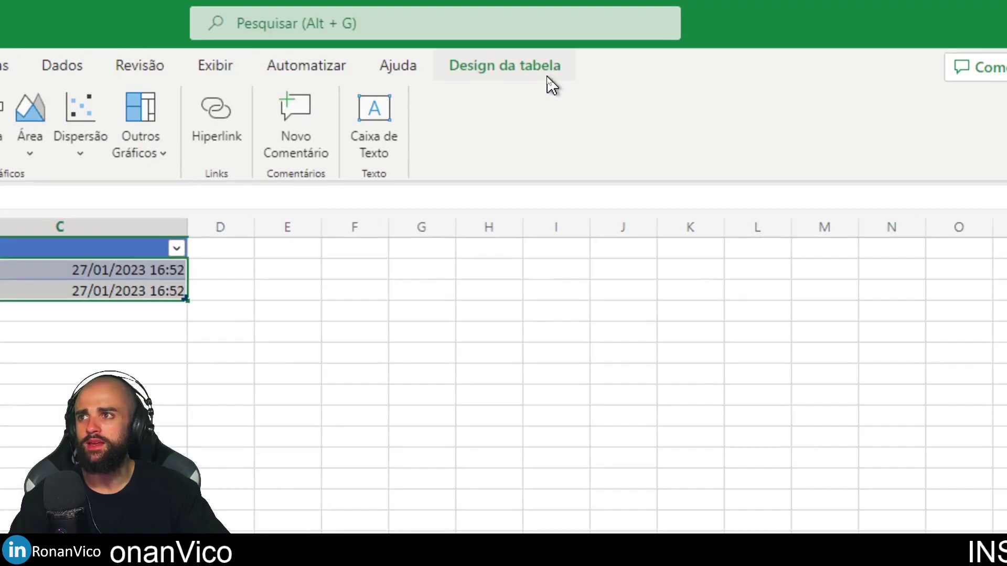
Confirm the table name in the workbook and add a new step after listing the rows.
left_click(543, 77)
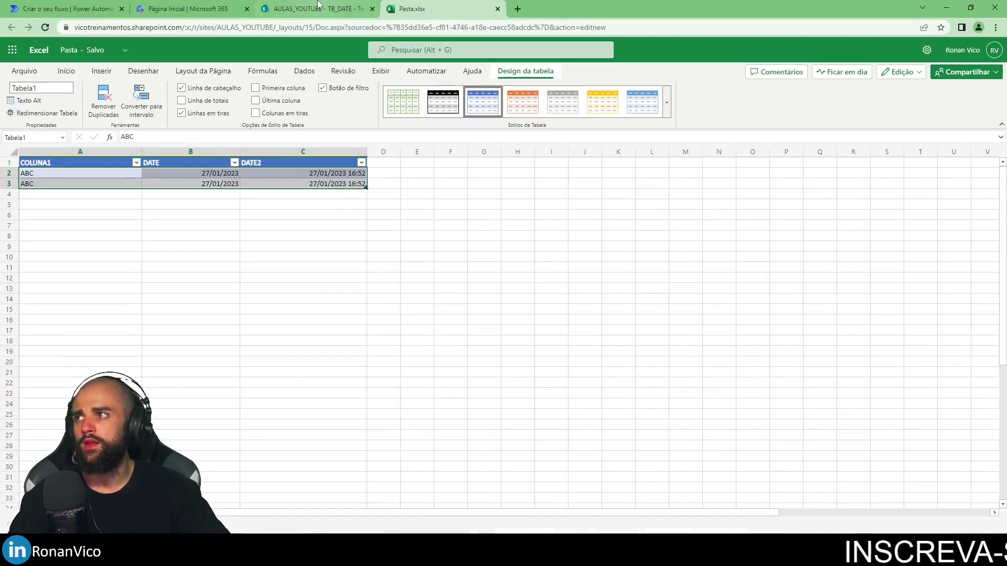
key("ctrl+shift+Tab")
left_click(219, 6)
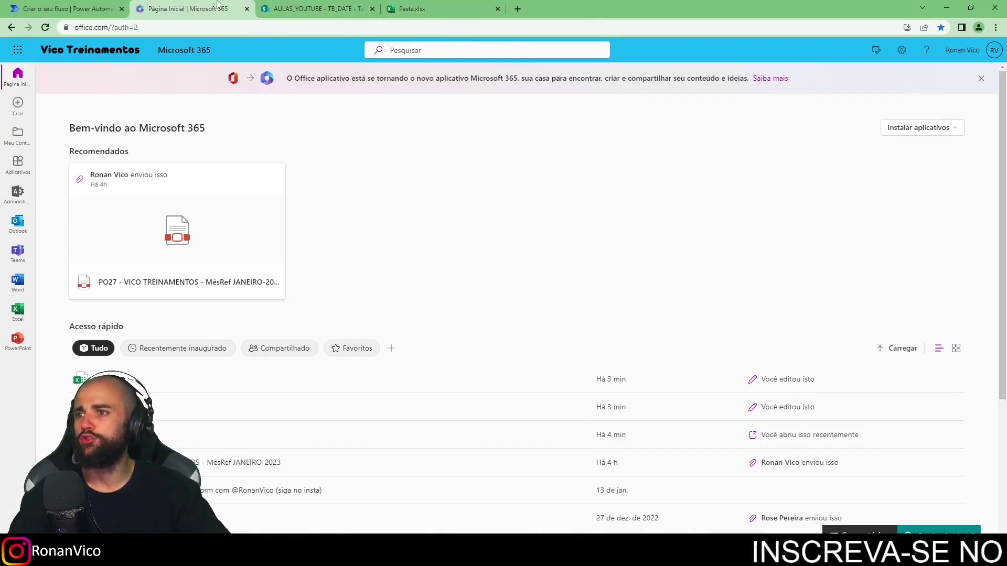
left_click(89, 8)
left_click(546, 303)
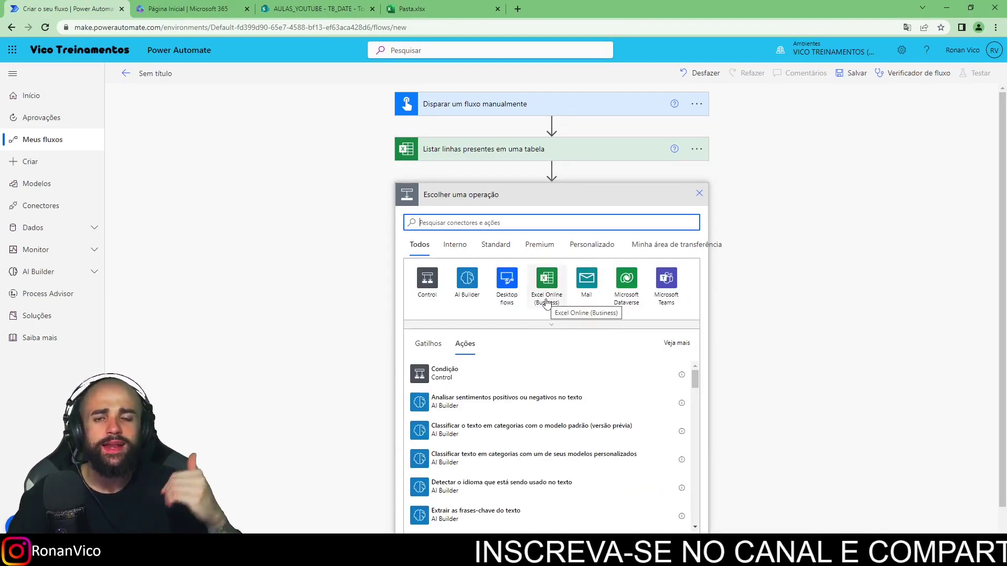
Search 'sharepoint' and add the SharePoint Criar item action.
left_click(290, 5)
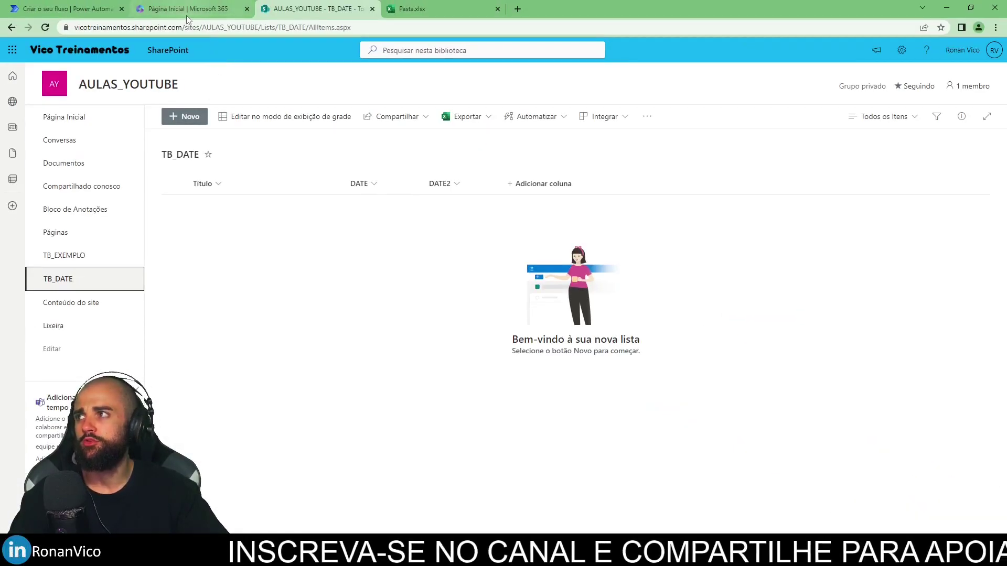
left_click(68, 9)
type("sharepoint")
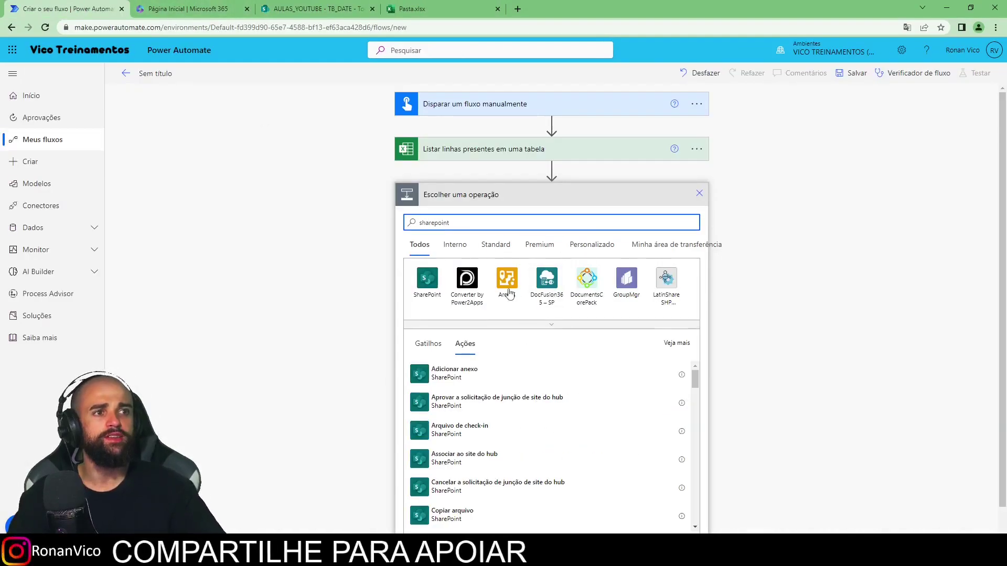
scroll(668, 438, "down", 5)
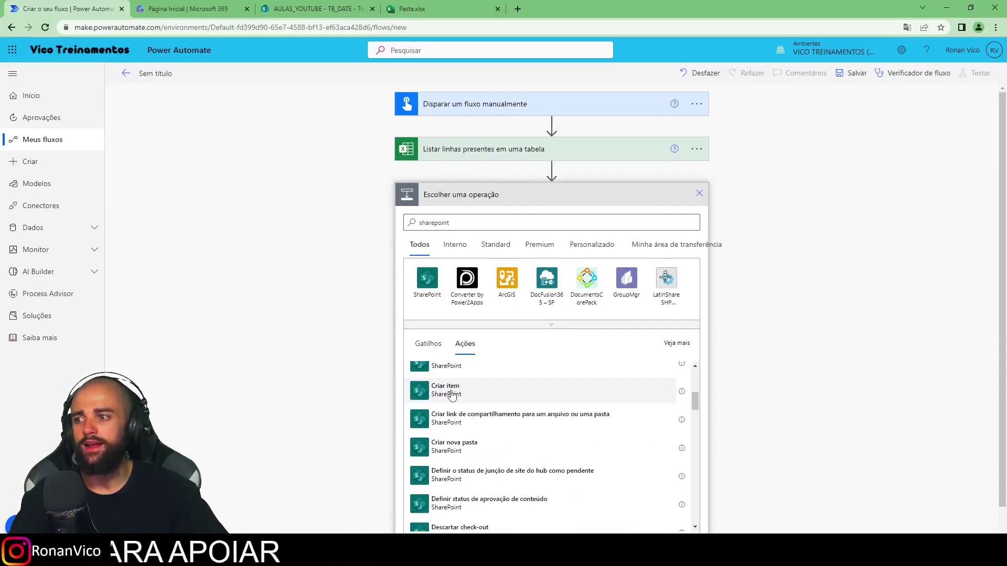
left_click(452, 395)
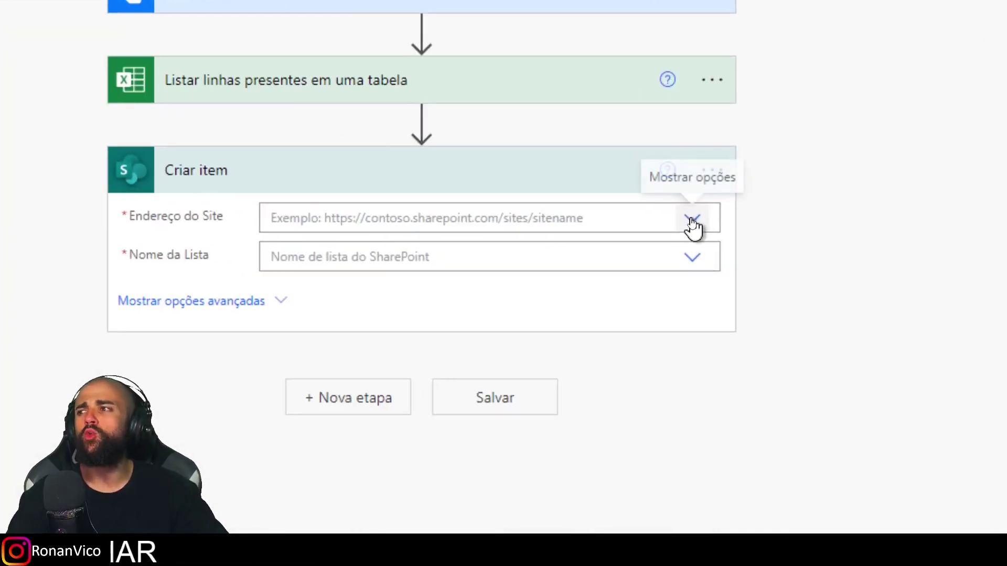
Point Criar item at the AULAS_YOUTUBE site address and the TB_DATE list.
left_click(692, 221)
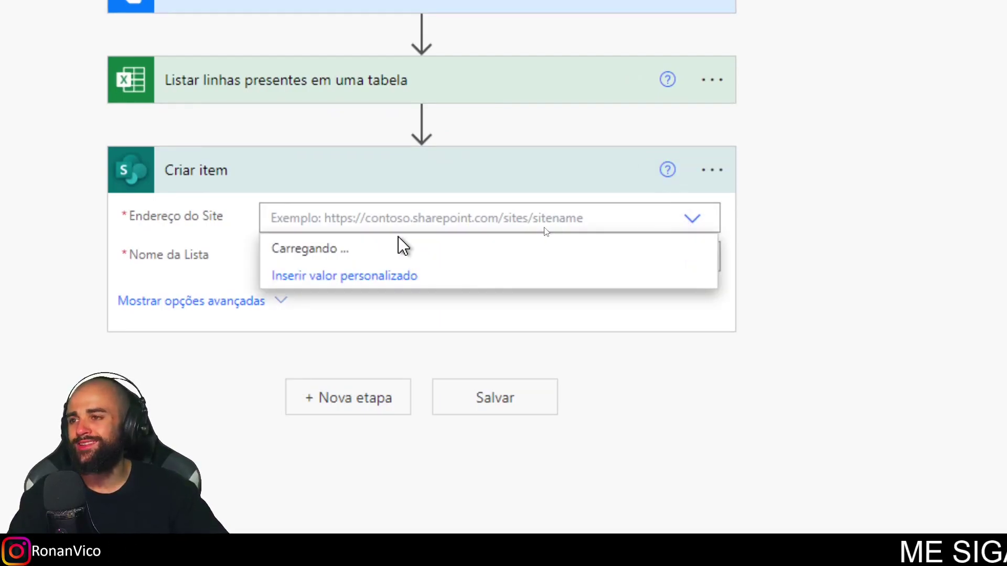
left_click(355, 252)
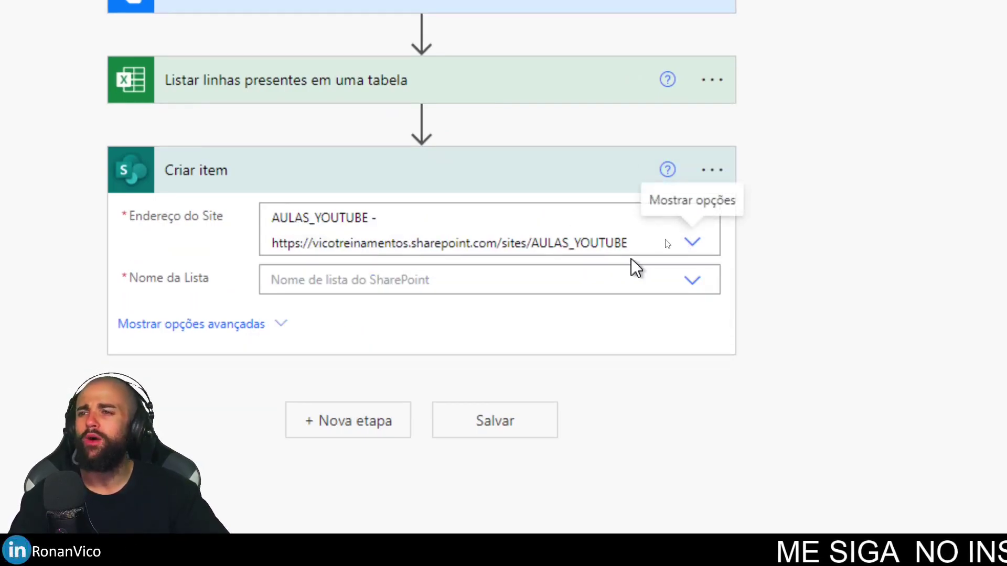
left_click(677, 280)
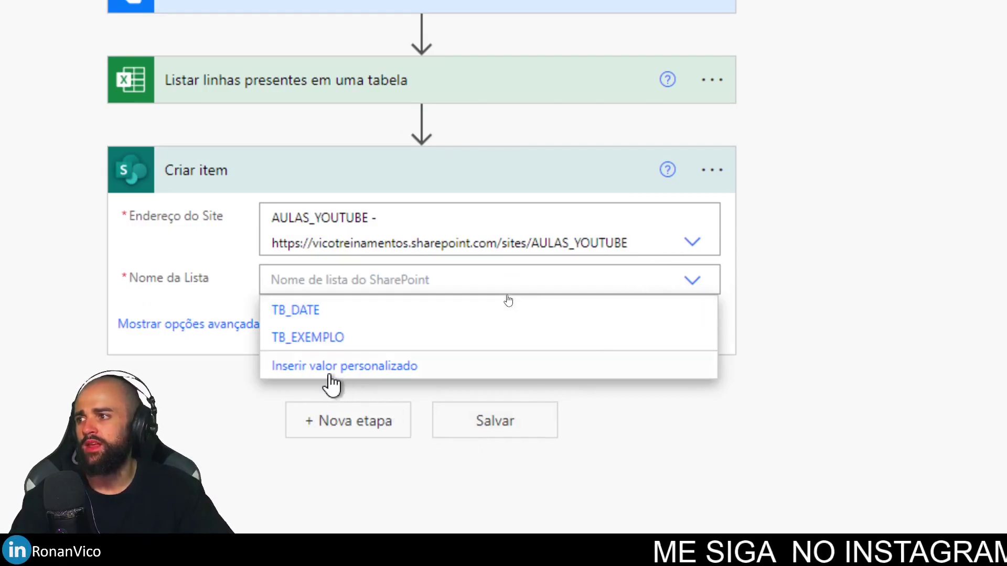
left_click(325, 310)
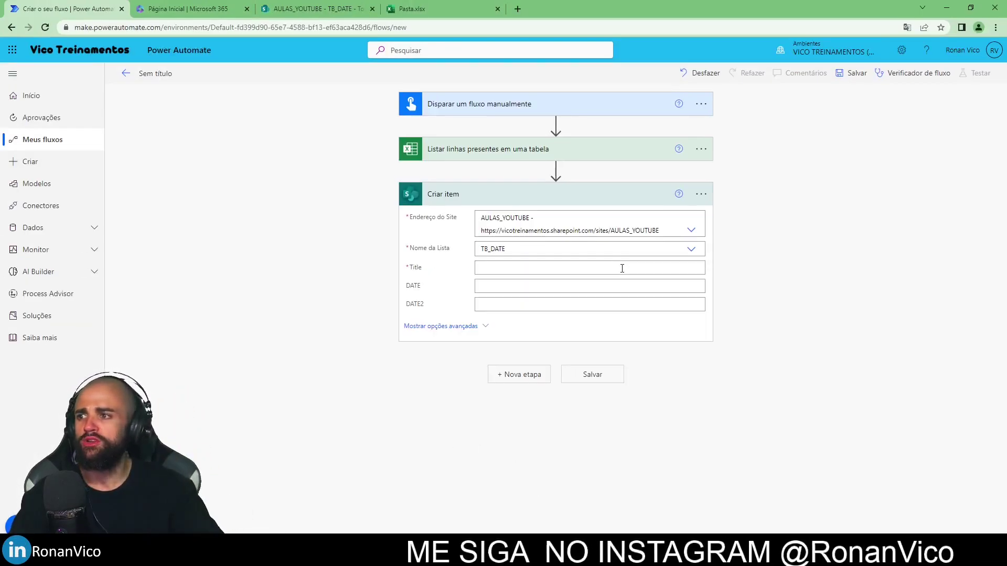
Fill Title with COLUNA1, wrapping Criar item in an Aplicar a cada loop over value.
left_click(622, 269)
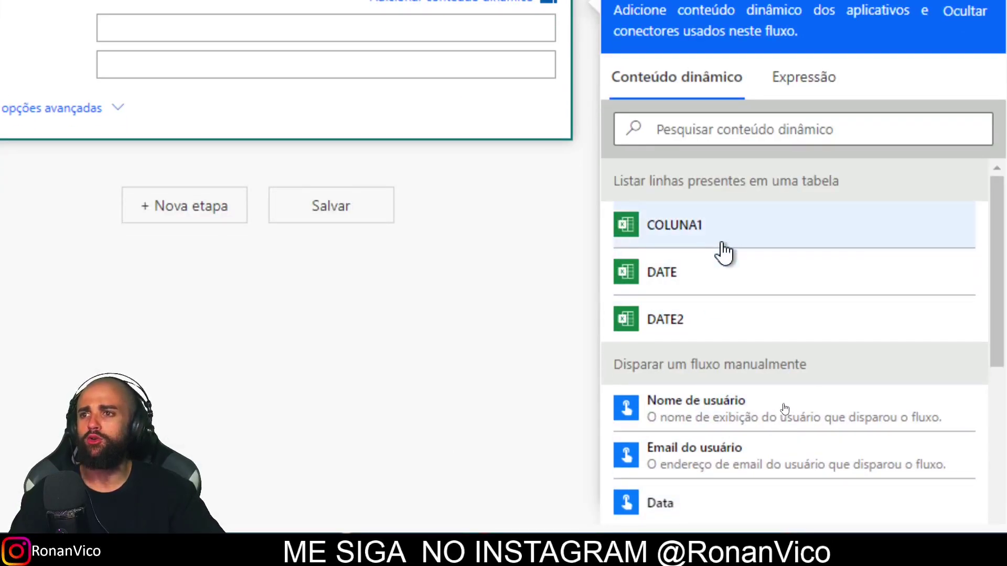
left_click(723, 252)
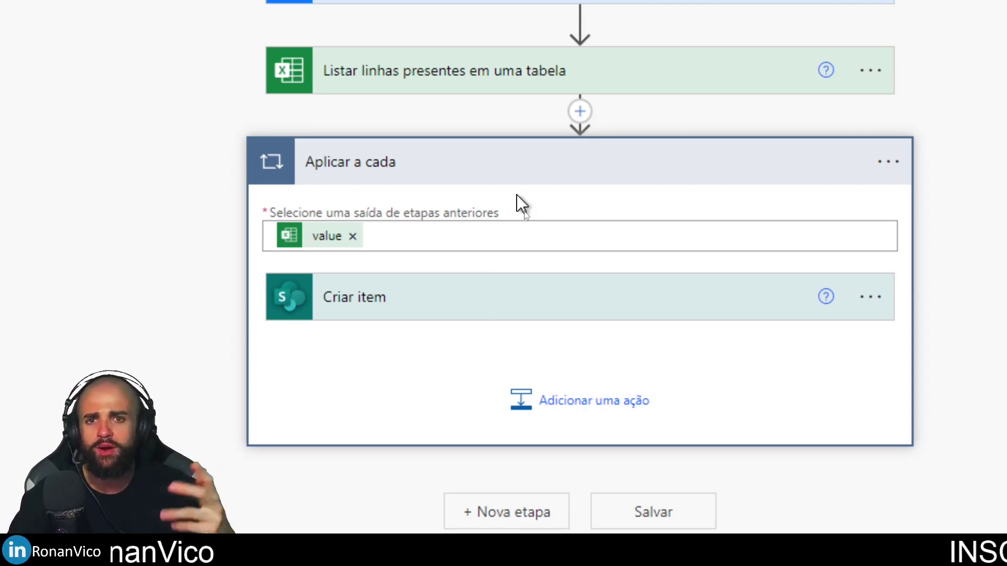
left_click(433, 319)
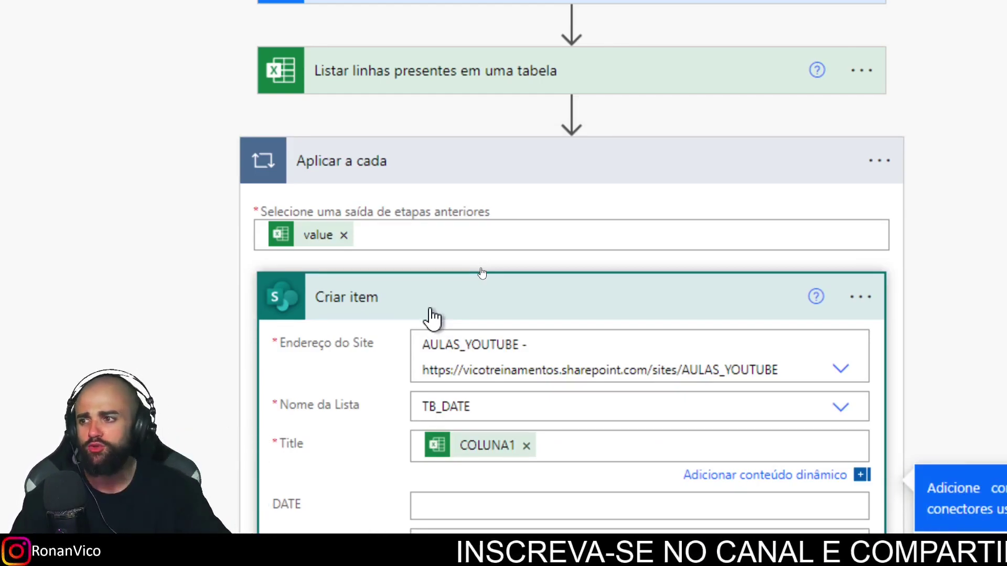
scroll(603, 498, "down", 3)
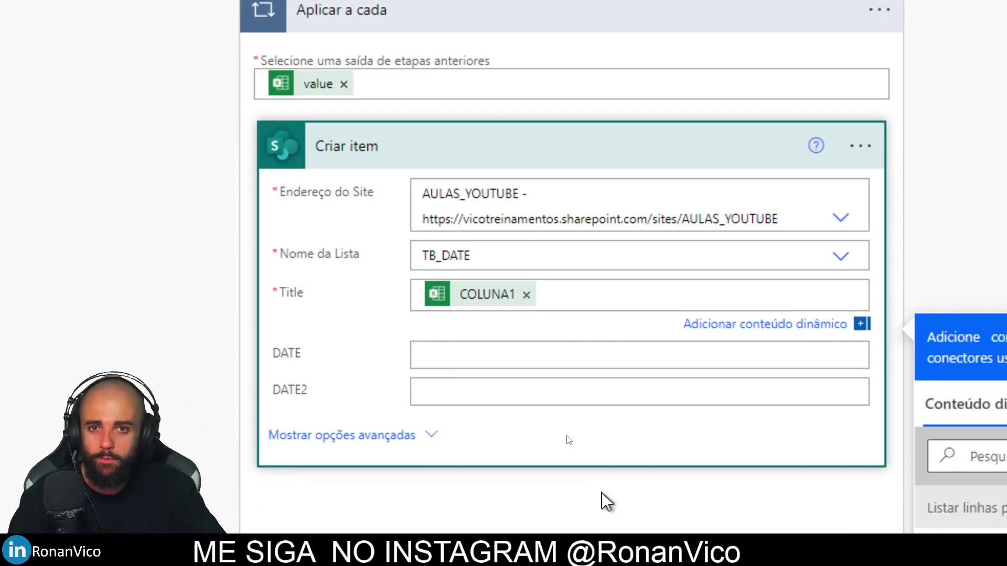
scroll(604, 500, "down", 3)
Map the DATE and DATE2 fields to the Excel DATE and DATE2 dynamic values.
left_click(416, 173)
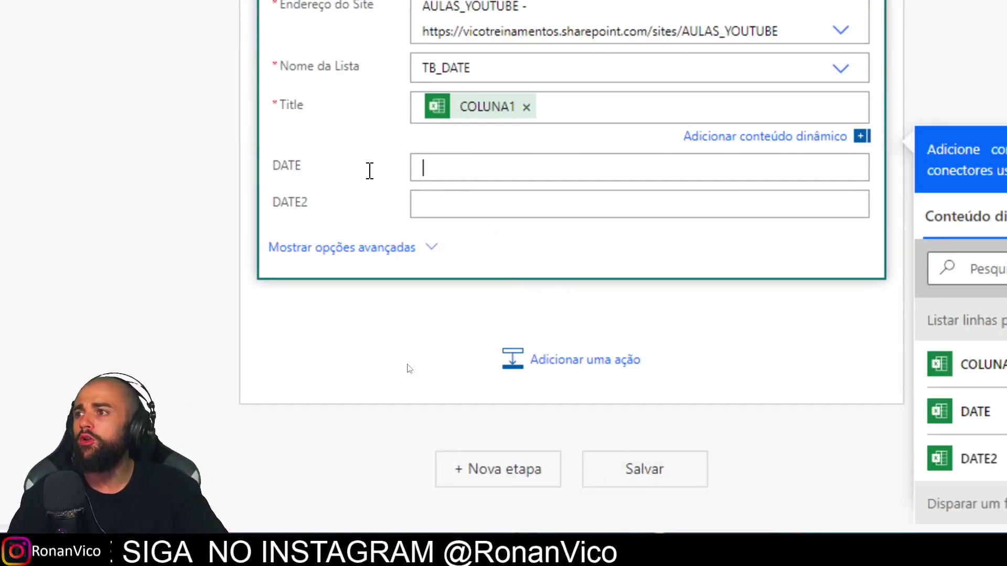
scroll(800, 516, "down", 3)
scroll(636, 499, "up", 2)
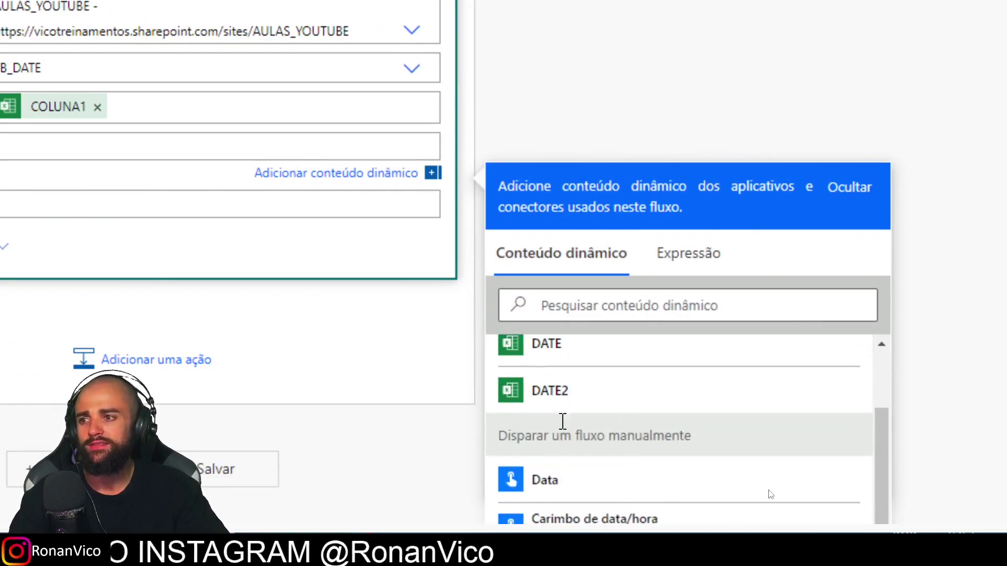
left_click(557, 376)
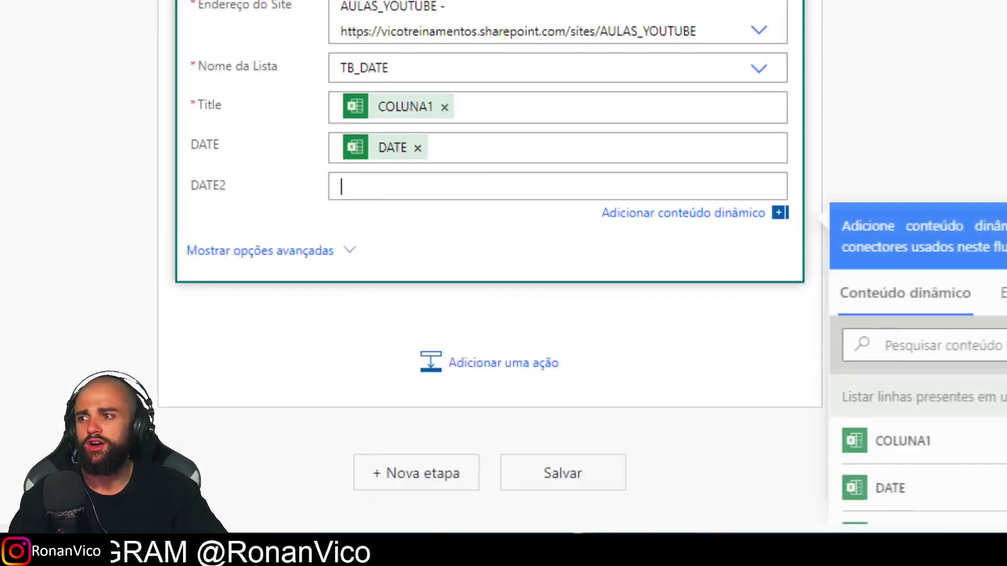
scroll(633, 455, "down", 2)
left_click(632, 445)
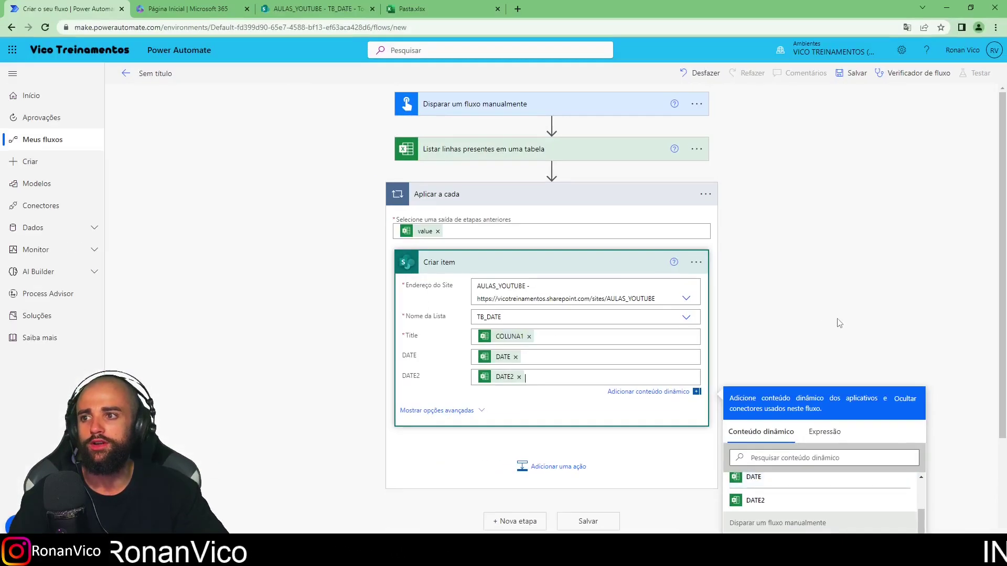
left_click(871, 85)
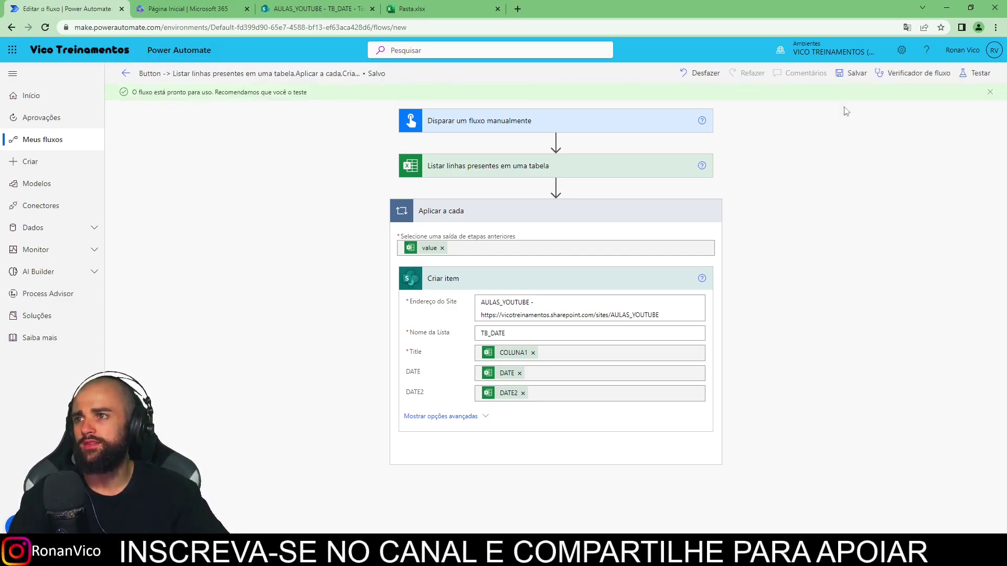
Save the flow and open the Testar Fluxo panel set to Manualmente.
left_click(977, 73)
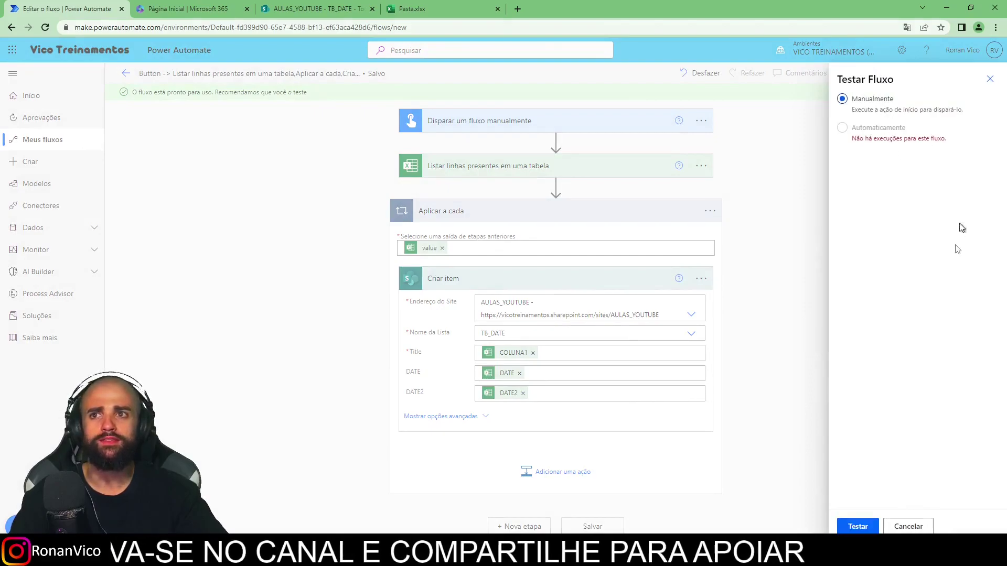
Run the manual test through Testar, Continuar and Concluído; it fails on DATE value 44953.
left_click(863, 527)
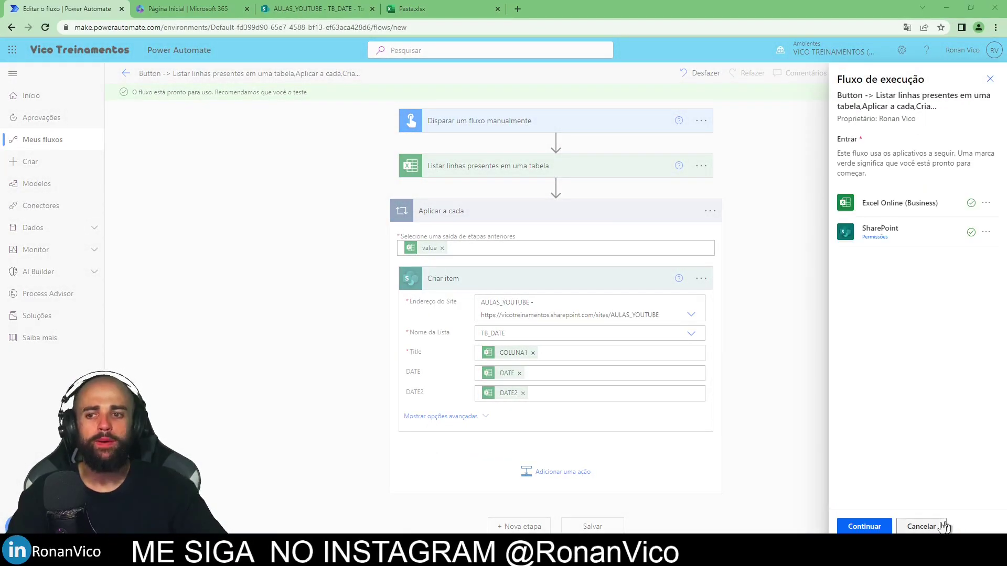
left_click(867, 526)
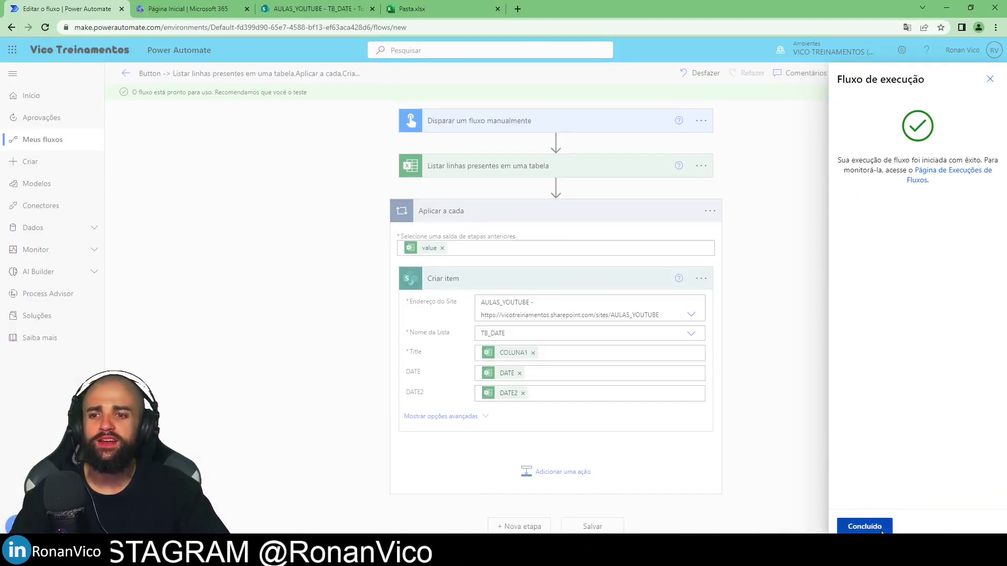
left_click(880, 529)
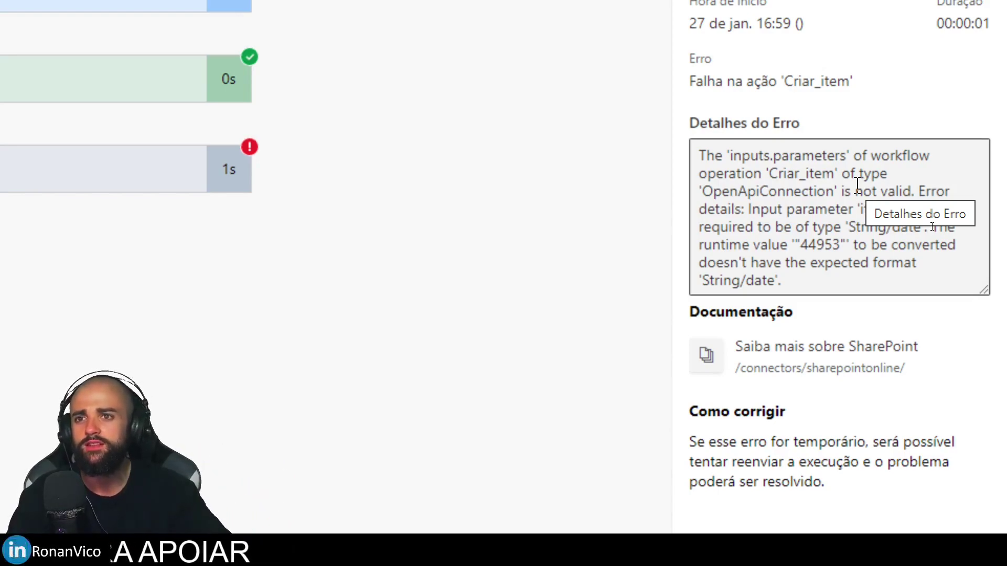
left_click(819, 259)
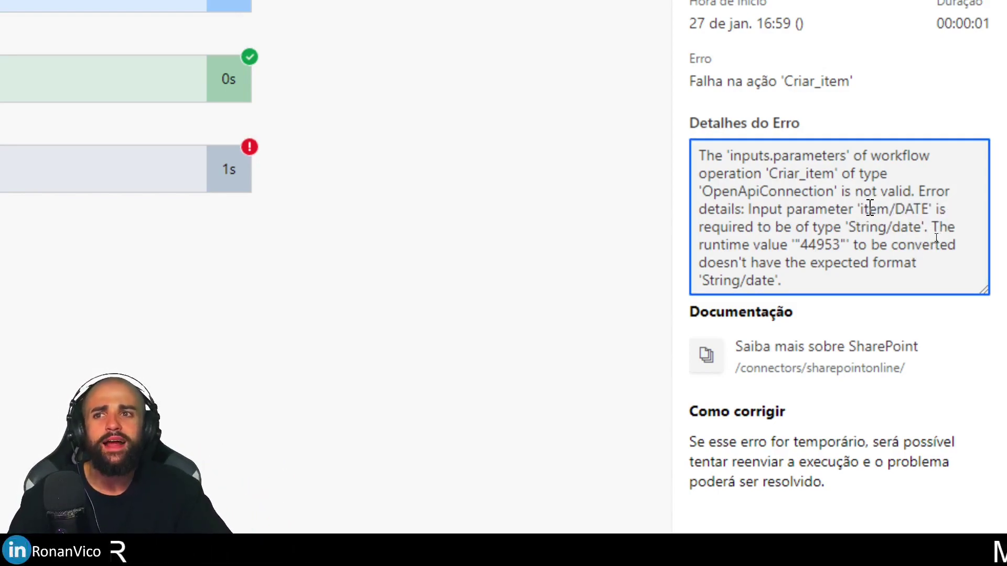
left_click_drag(870, 208, 888, 227)
left_click(831, 243)
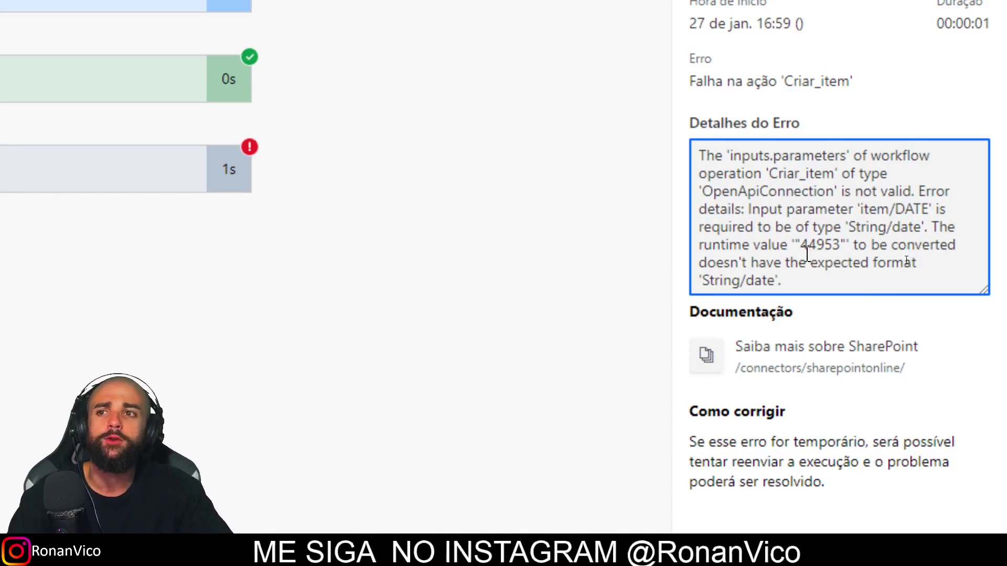
left_click_drag(800, 245, 841, 245)
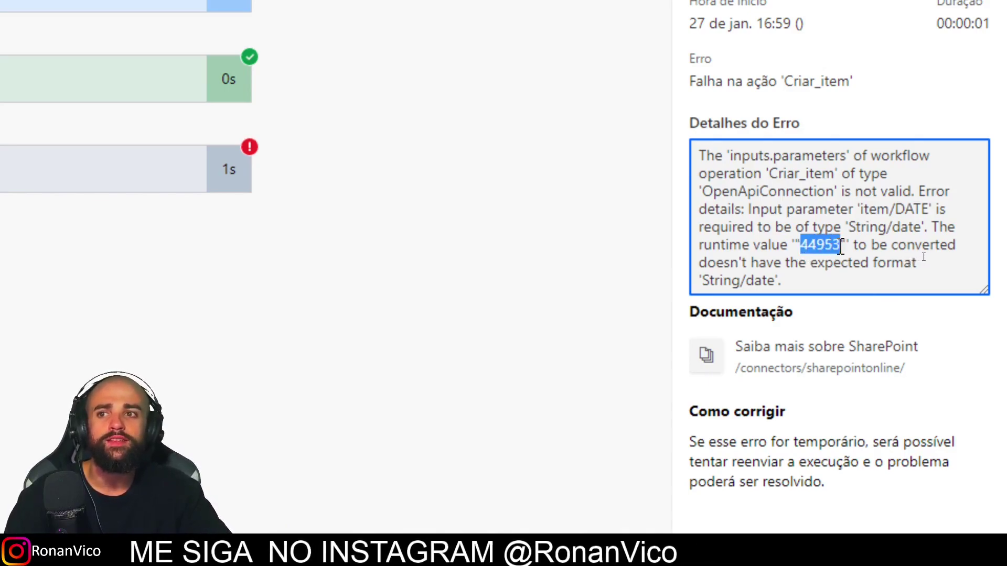
left_click_drag(800, 245, 843, 248)
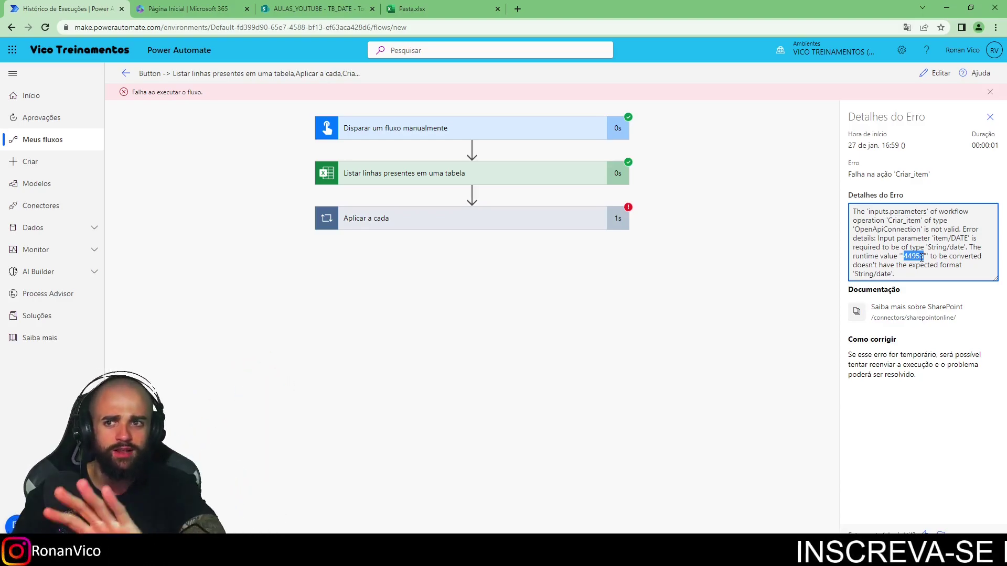
left_click(435, 5)
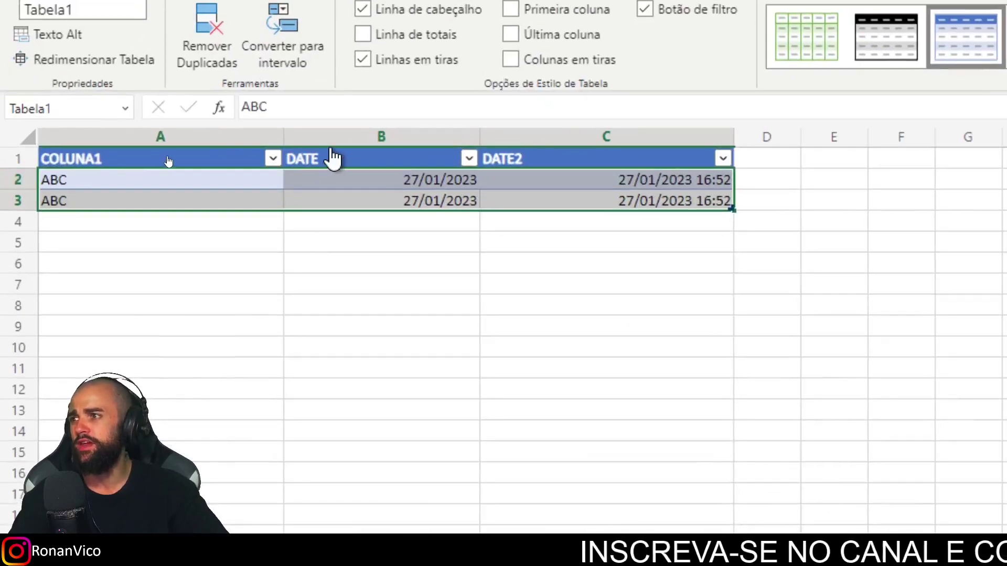
Format column B (DATE) as Número so the dates show as 44953,00.
left_click(349, 141)
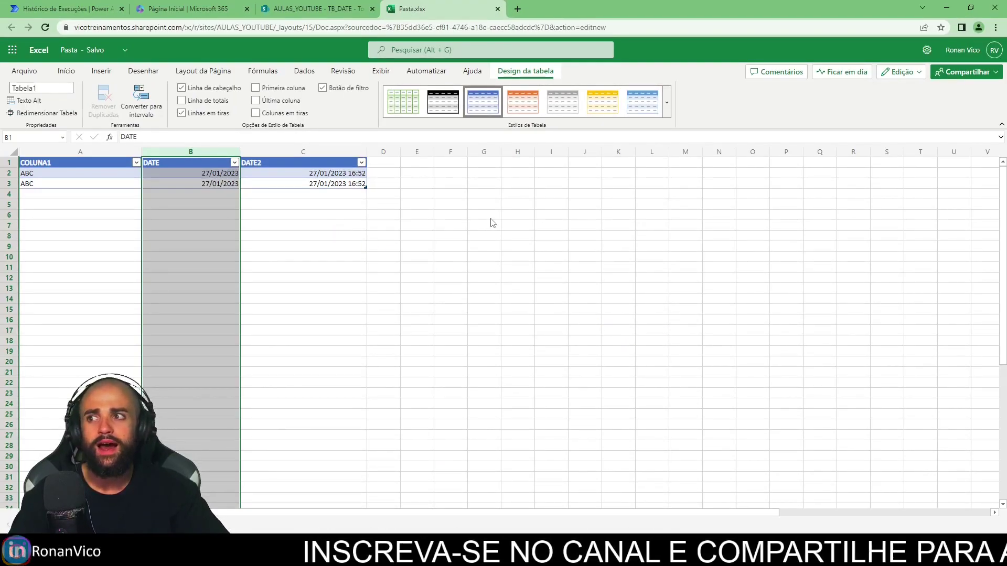
key("ctrl+1")
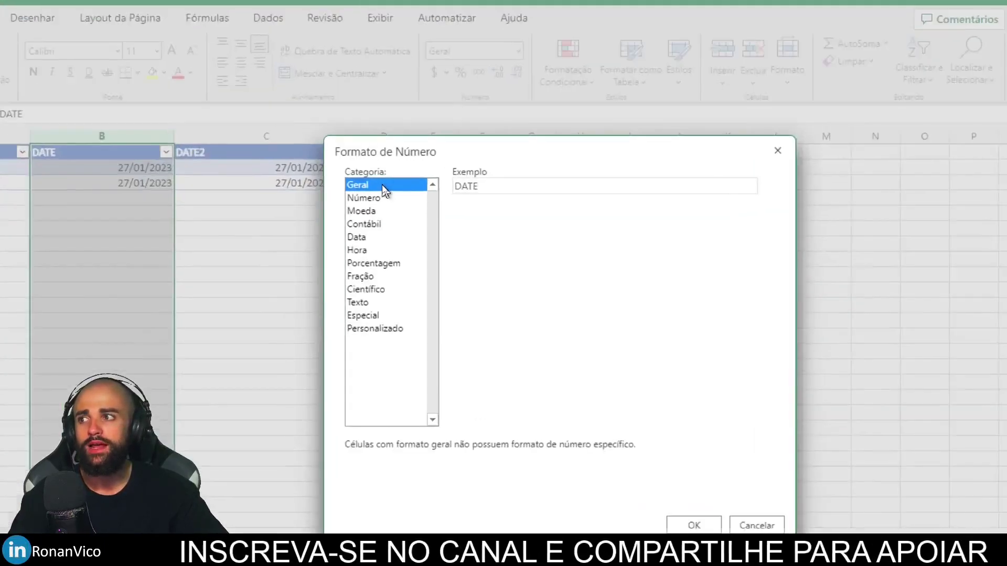
left_click(367, 198)
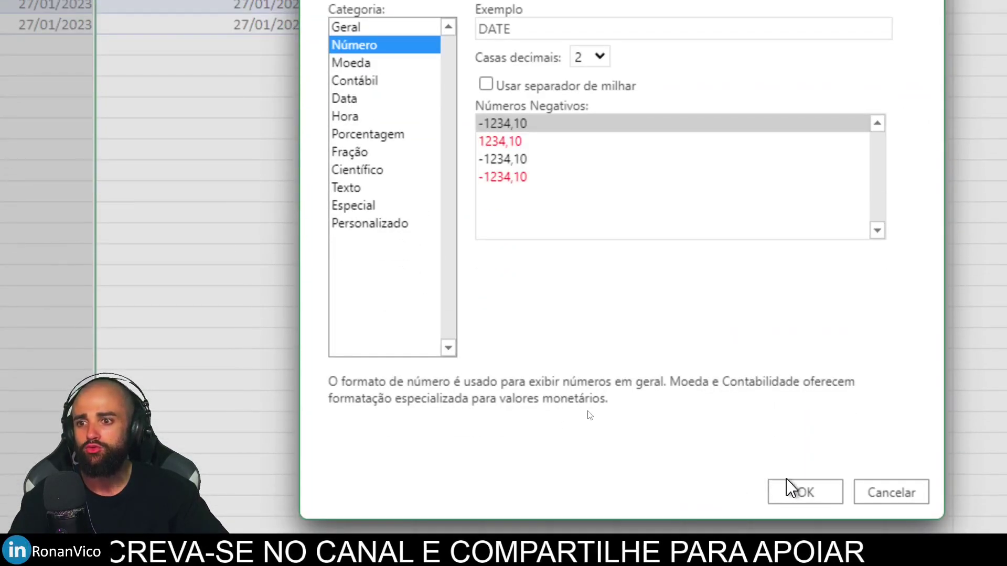
left_click(792, 489)
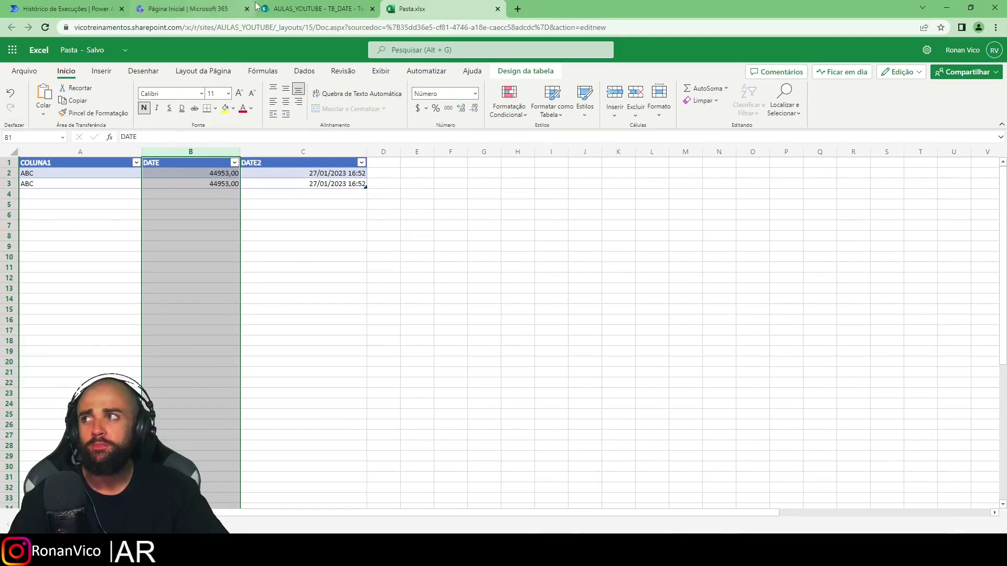
Try saving a TB_DATE item with DATE 44593 and Título 1231, then return to the failed run.
left_click(295, 6)
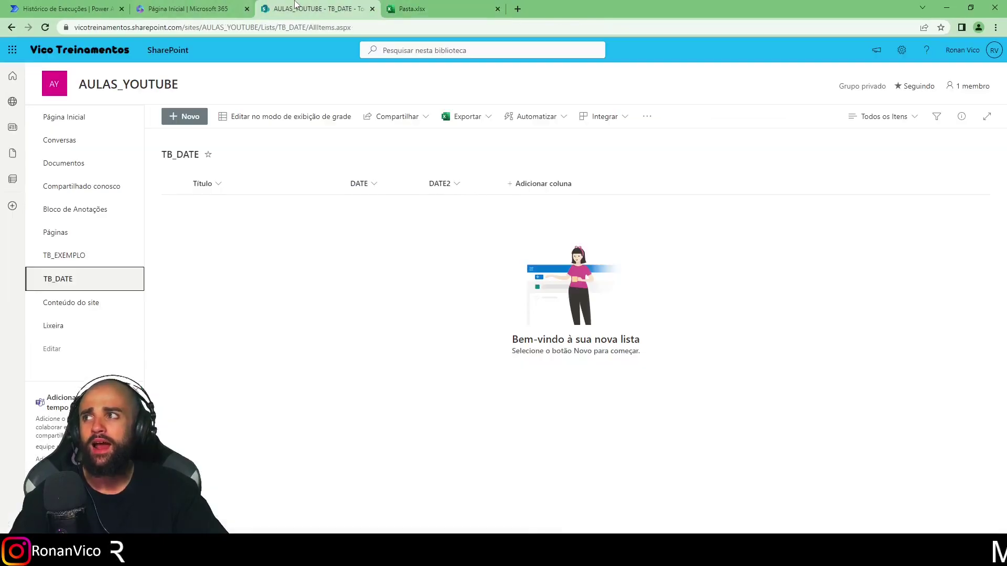
left_click(205, 123)
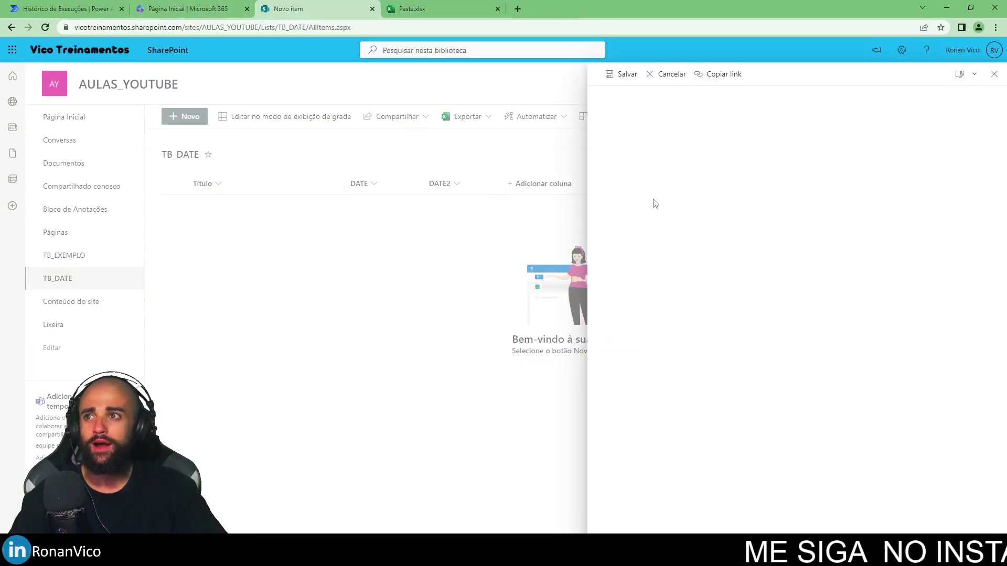
left_click(762, 205)
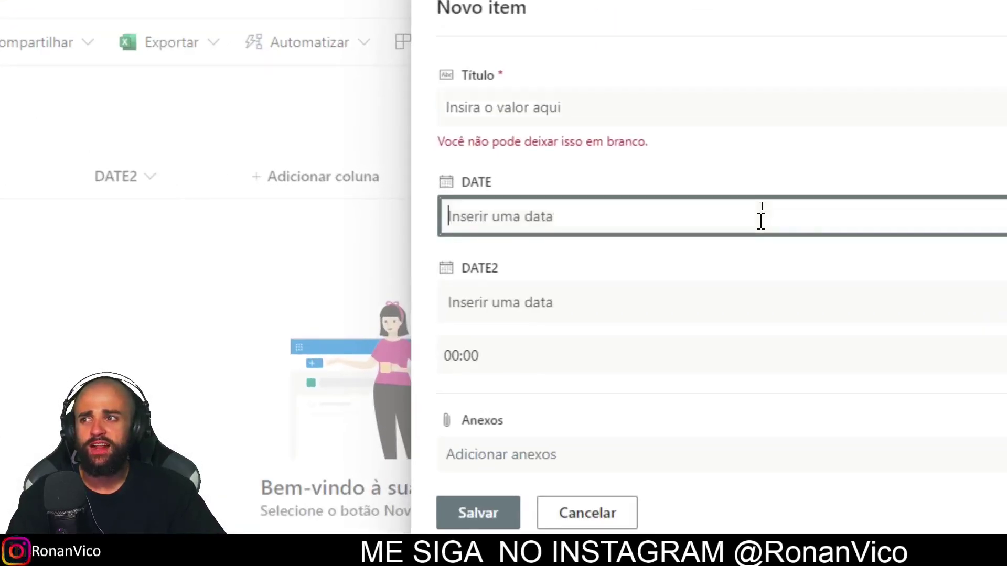
type("44593")
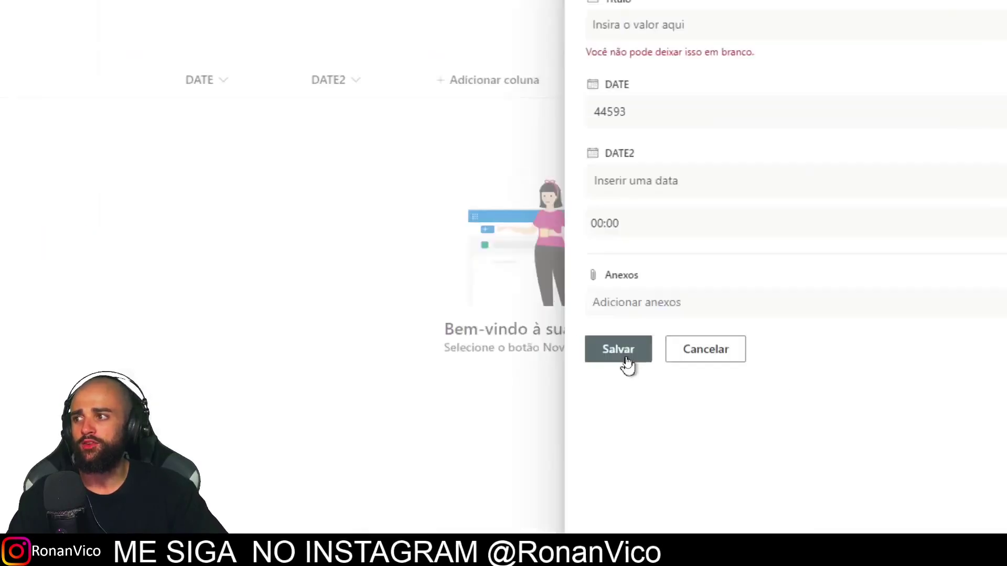
left_click(631, 359)
type("1231")
left_click(733, 294)
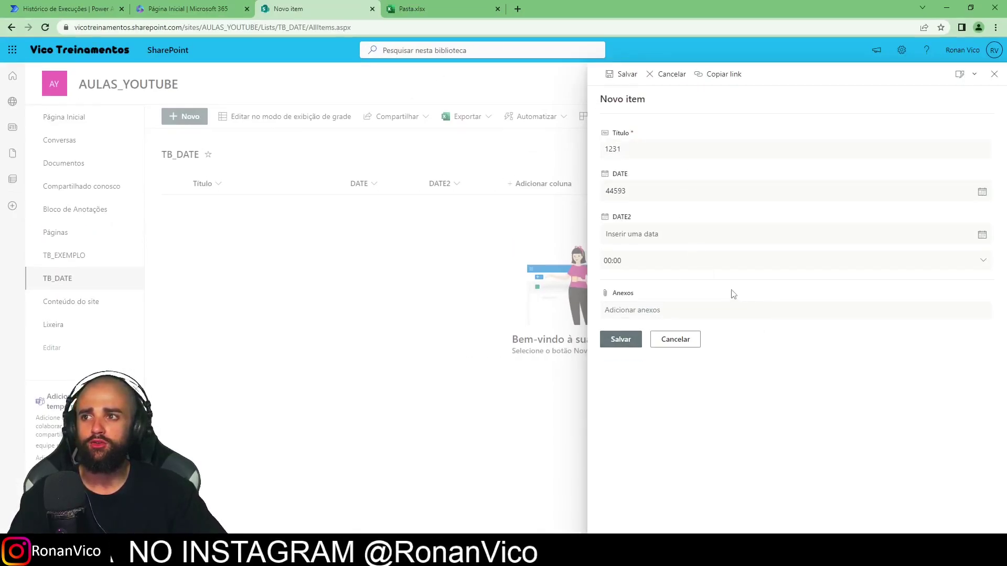
left_click(630, 344)
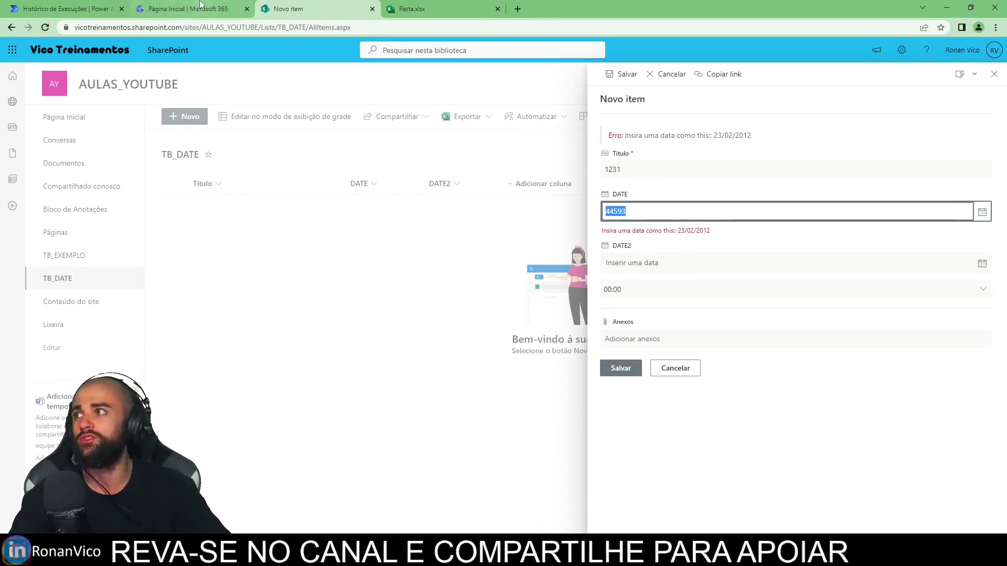
left_click(63, 8)
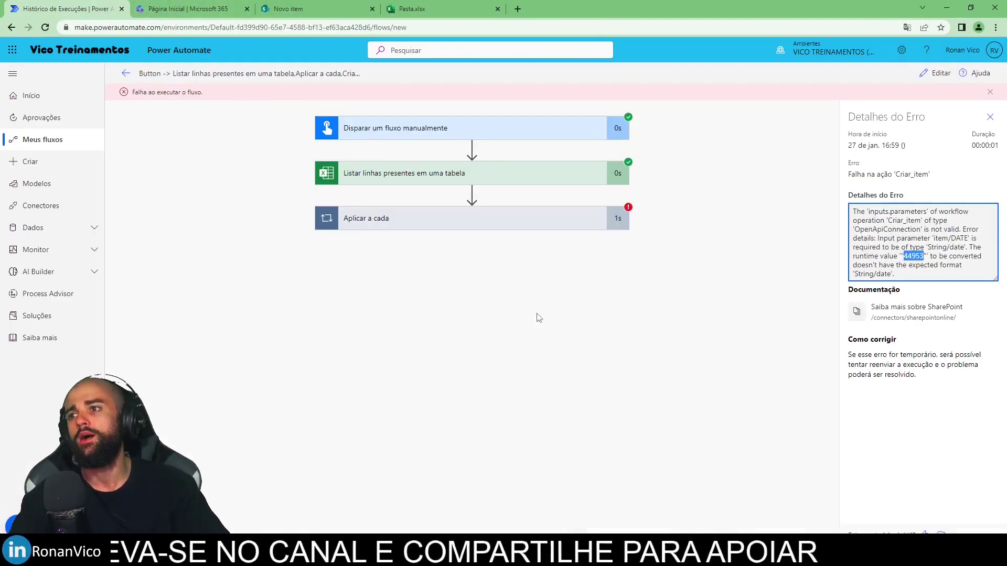
In the 'Listar linhas presentes em uma tabela' advanced options, set Formato de DateTime to ISO 8601.
left_click(937, 73)
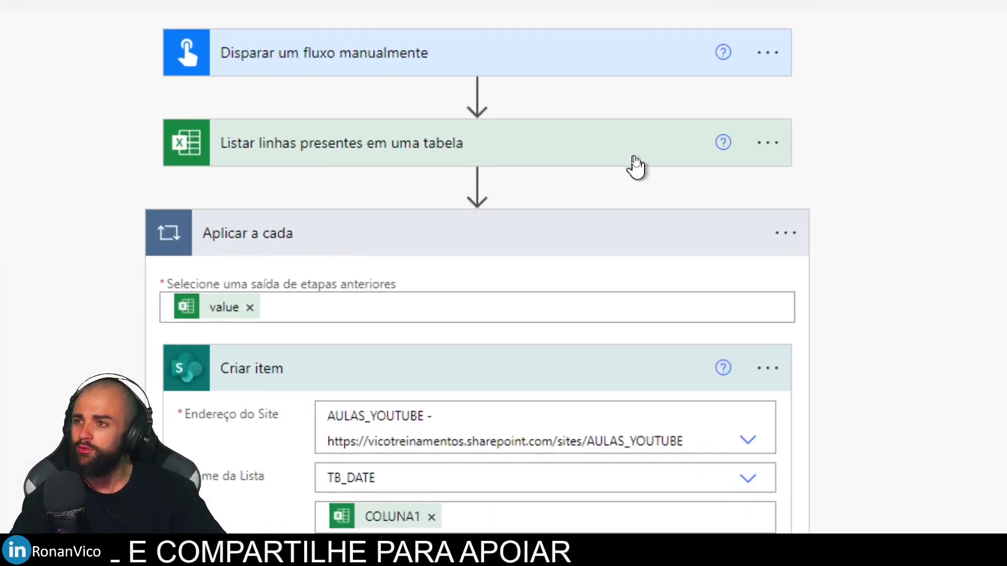
left_click(637, 155)
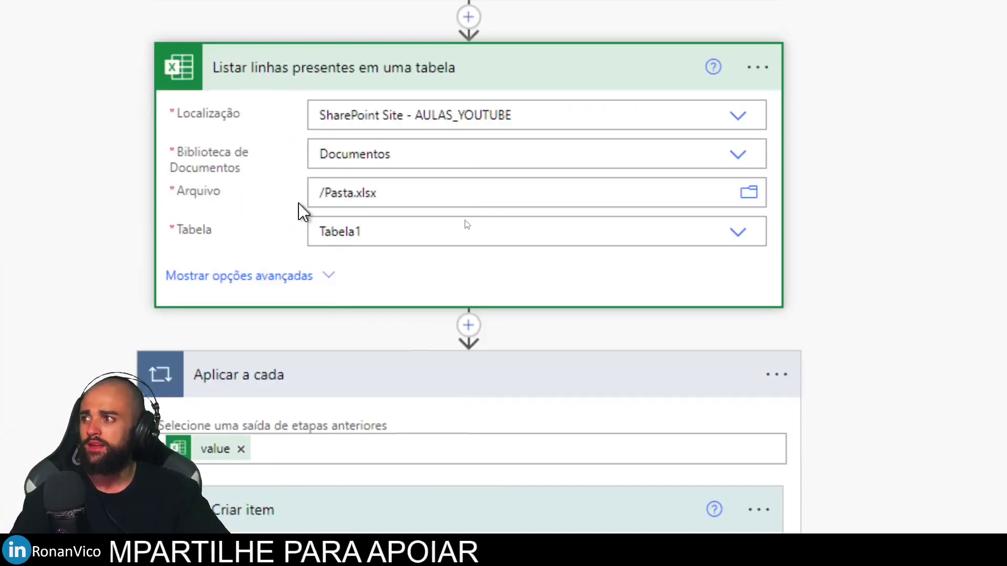
left_click(310, 287)
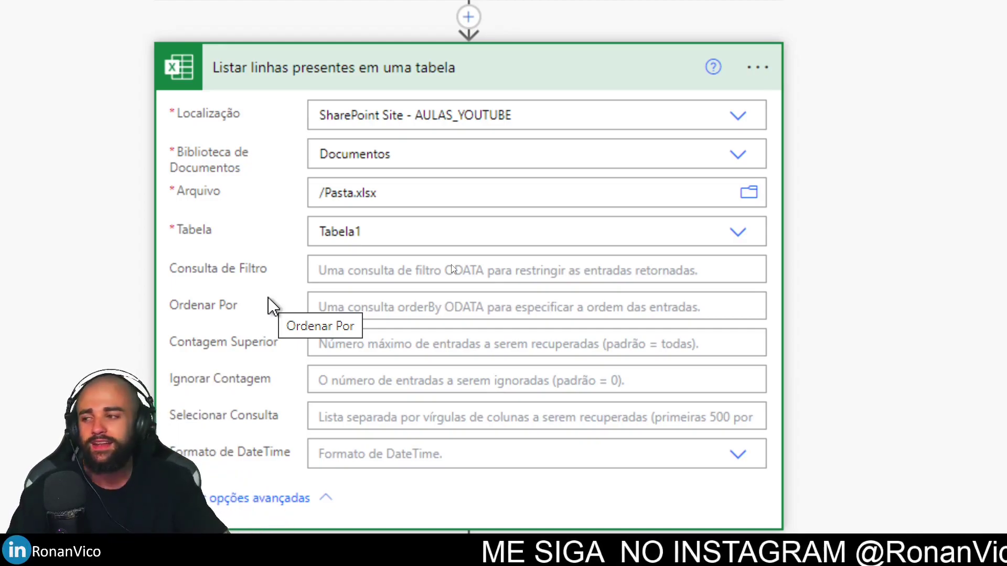
scroll(272, 306, "down", 3)
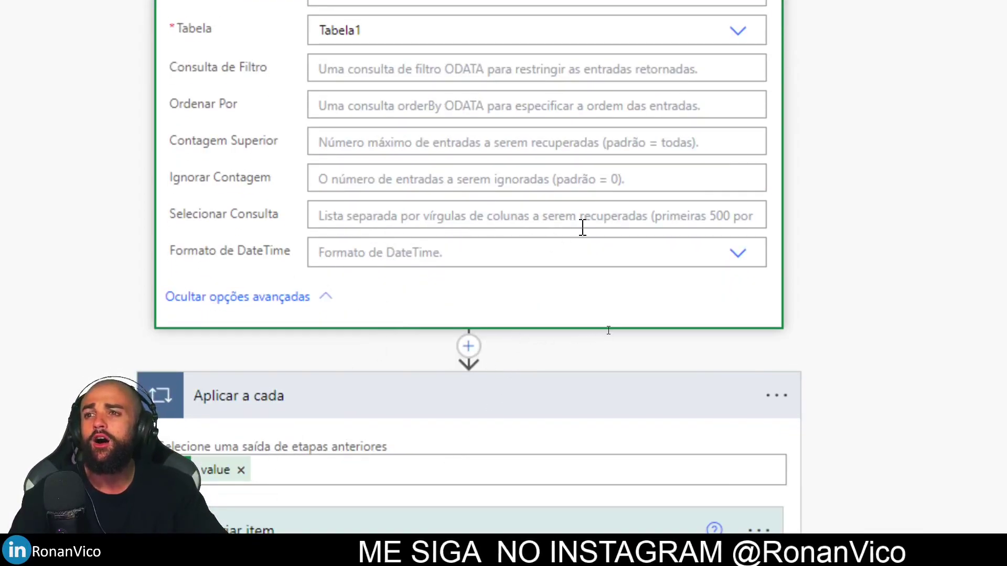
left_click(420, 254)
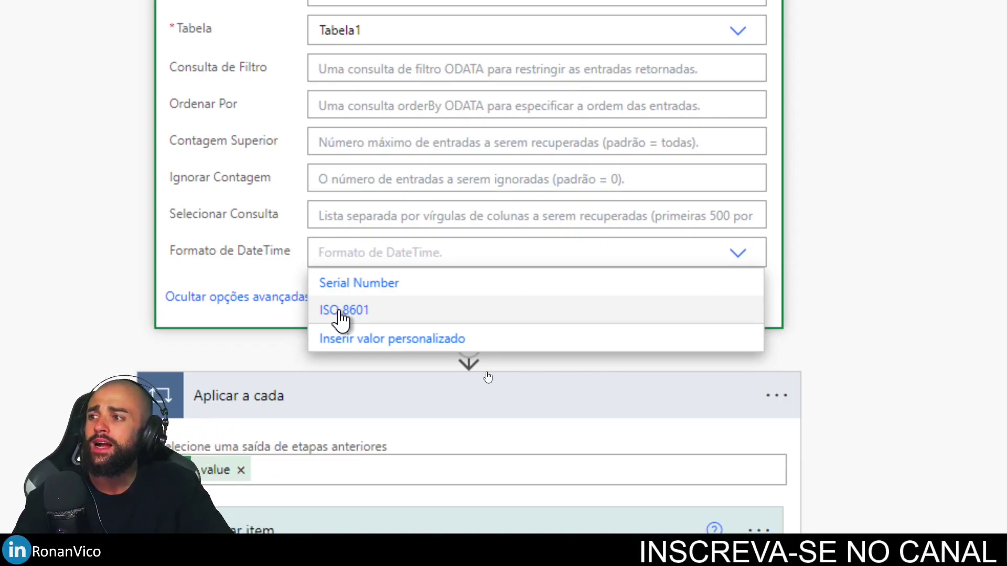
left_click(344, 312)
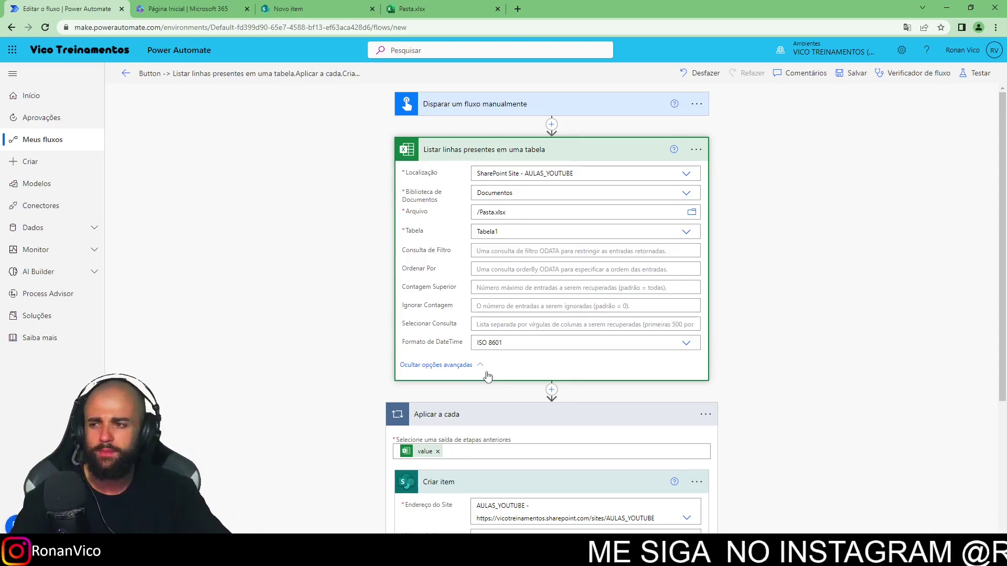
Save the flow and run a manual test of it.
scroll(487, 376, "down", 1)
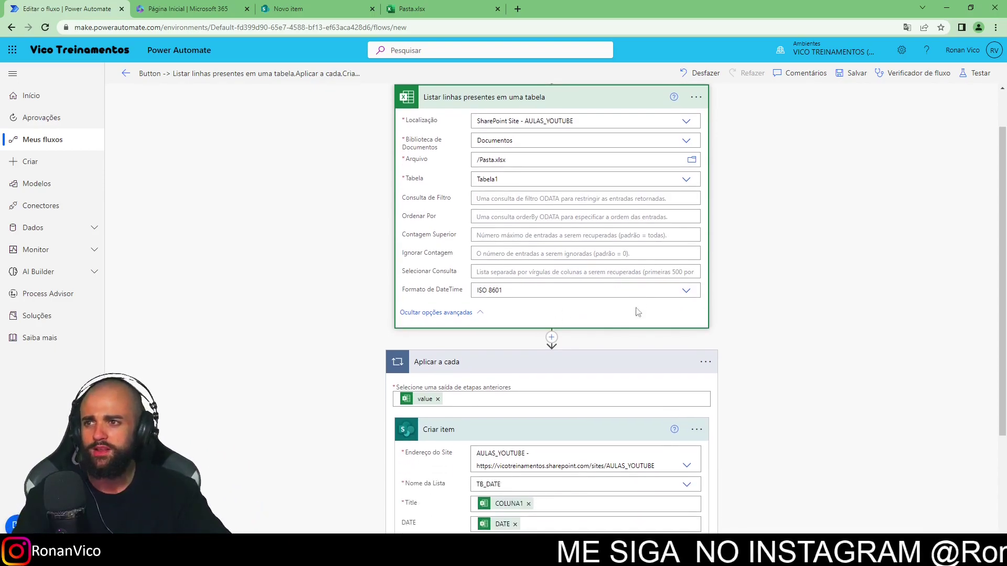
left_click(839, 76)
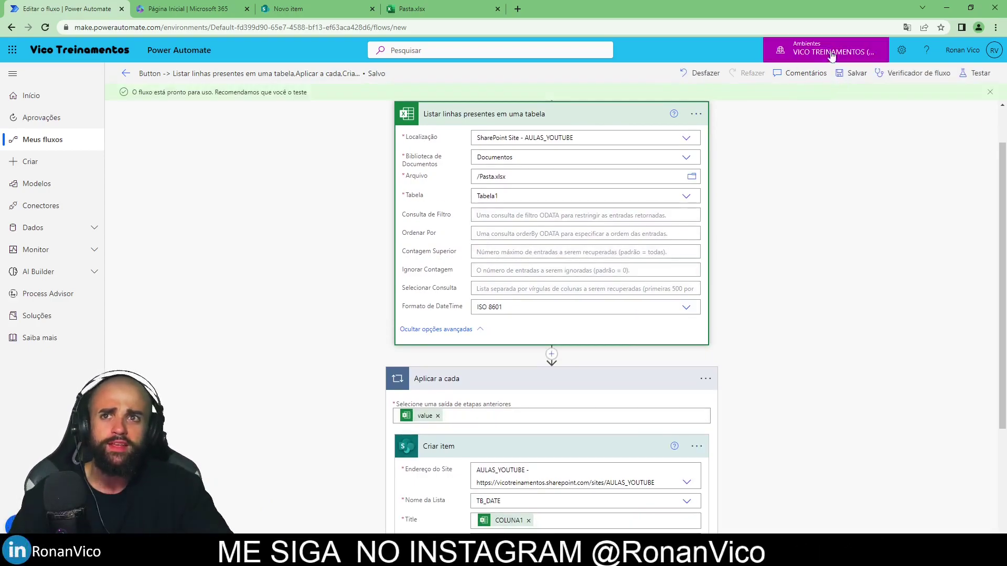
left_click(977, 74)
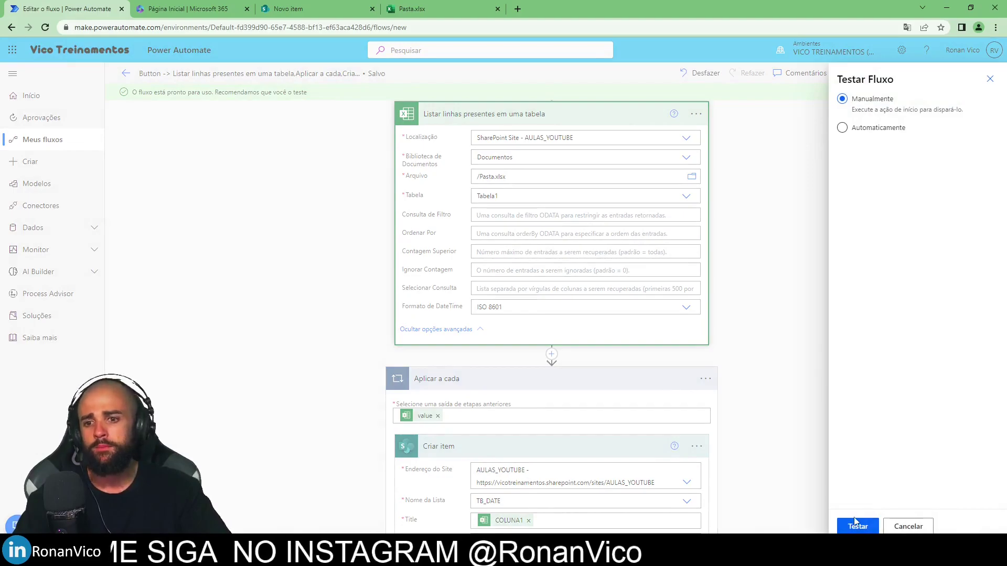
left_click(860, 527)
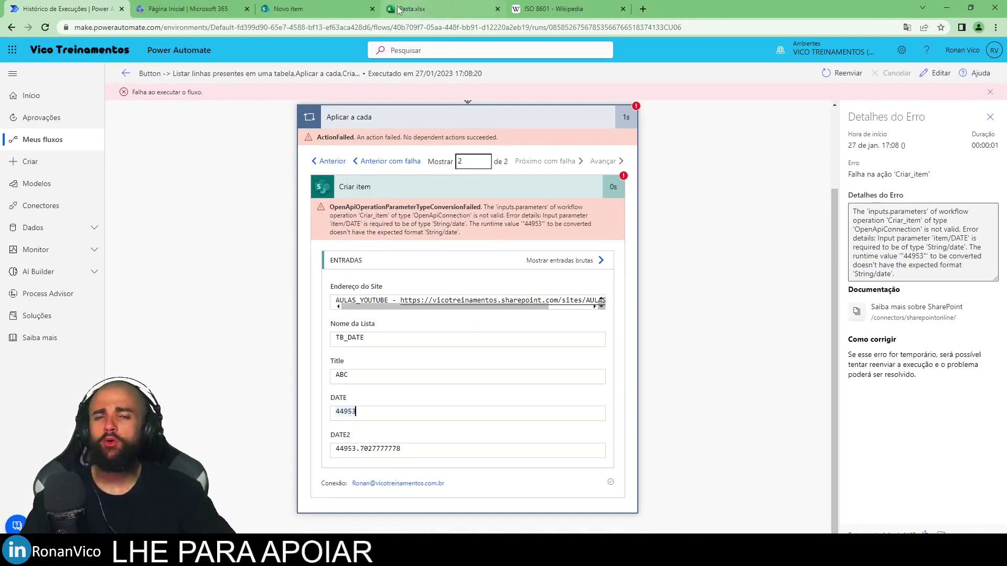
Format Pasta.xlsx's DATE column B with the Data category so it shows 27/01/2023.
left_click(398, 9)
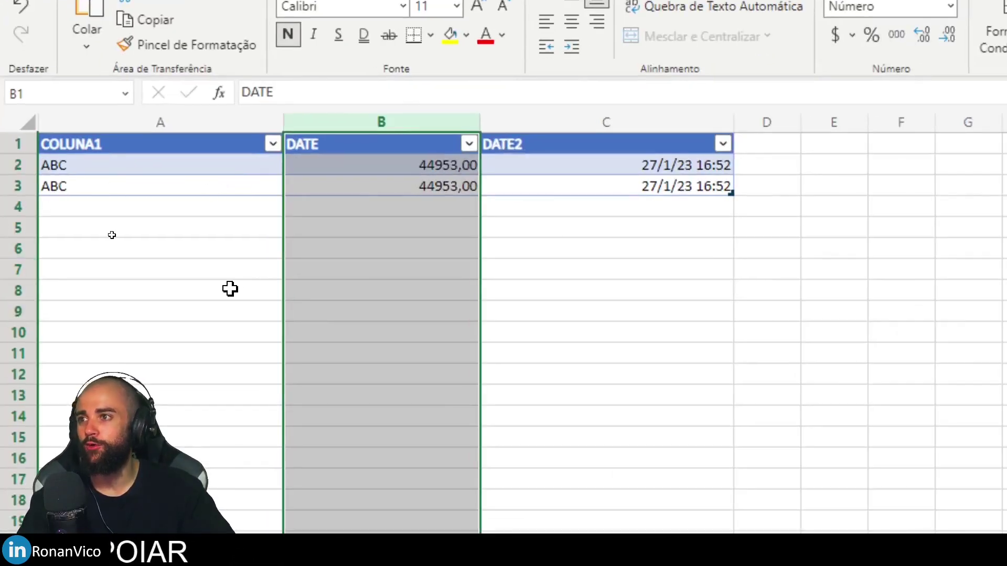
left_click(241, 293)
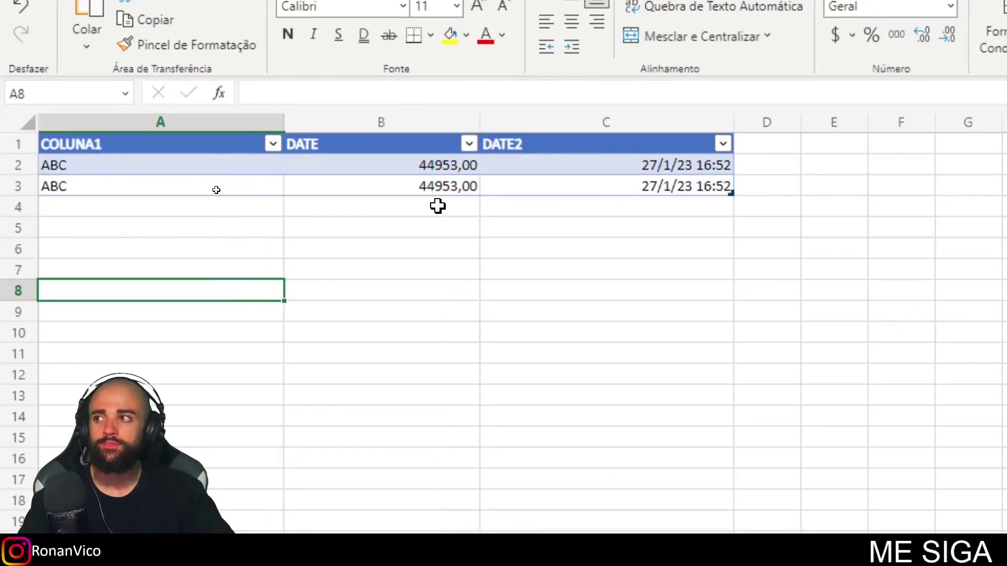
left_click(429, 124)
key("ctrl+1")
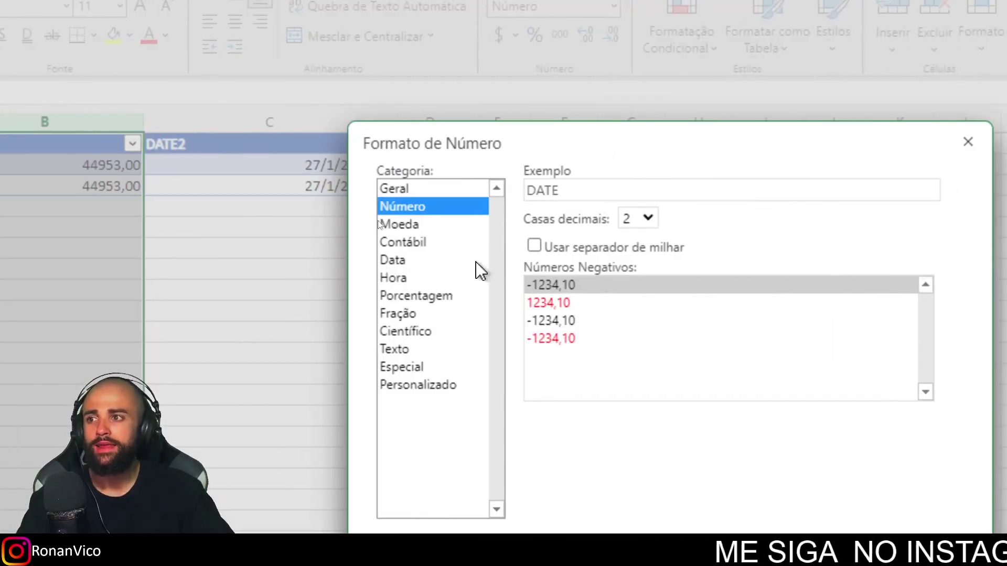
left_click(414, 260)
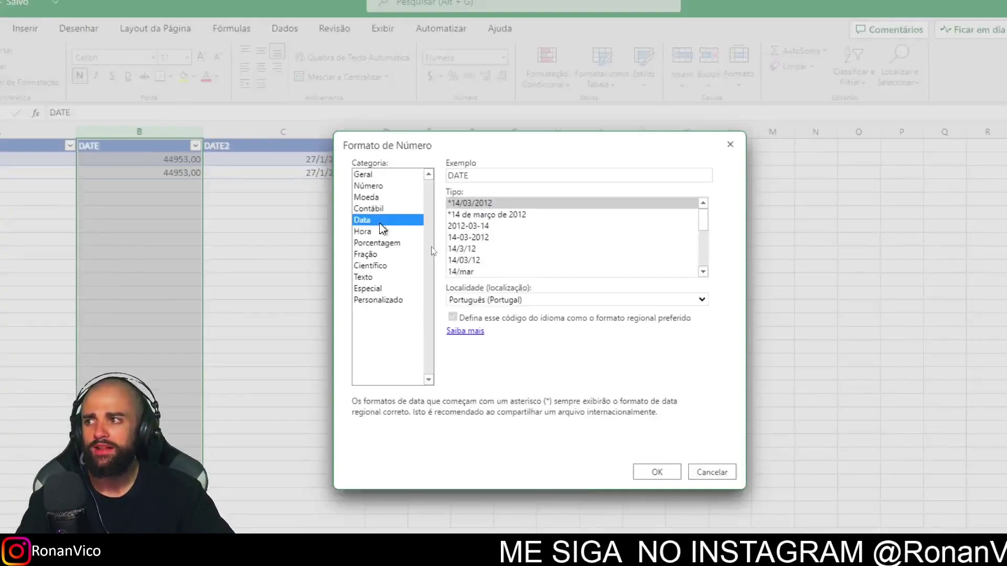
left_click(657, 472)
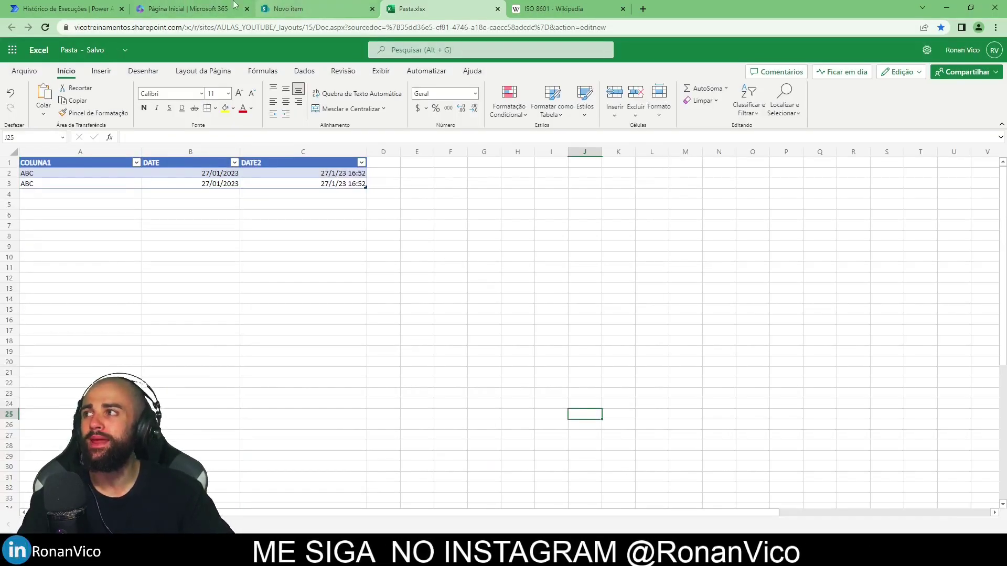
left_click(63, 8)
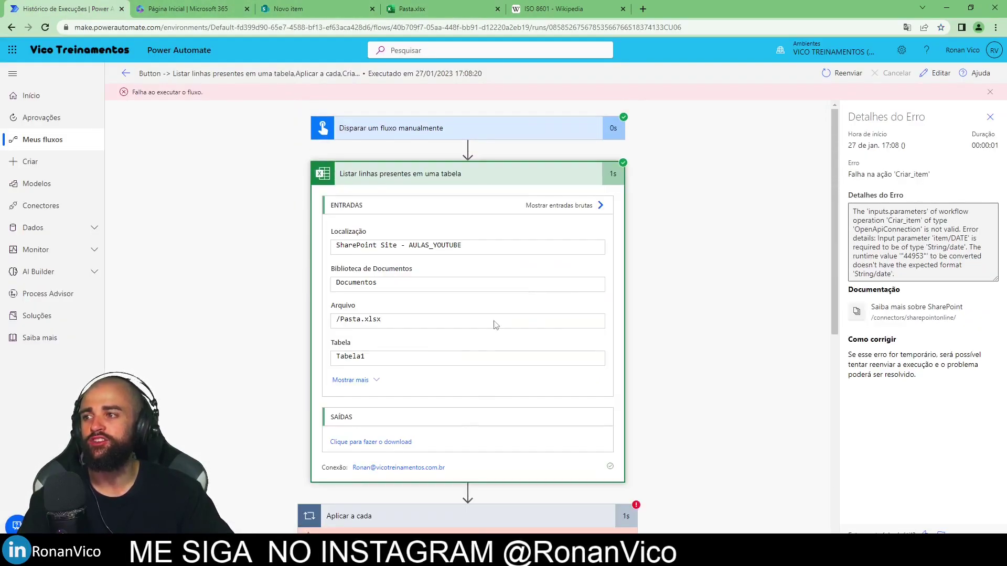
Check the run's list-rows inputs use ISO 8601, then resubmit the failed run.
scroll(495, 325, "down", 3)
left_click(349, 220)
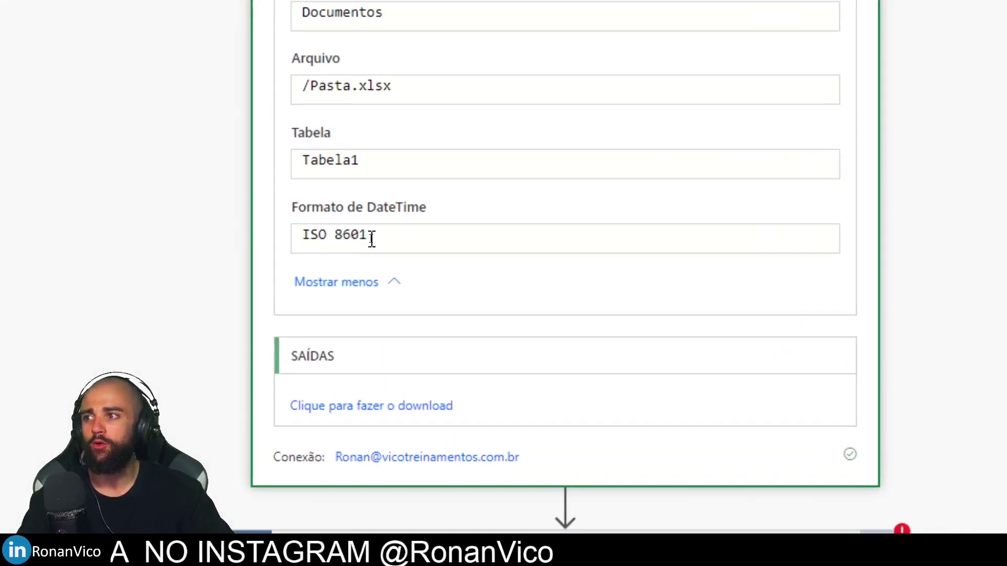
left_click_drag(372, 239, 254, 247)
left_click(843, 74)
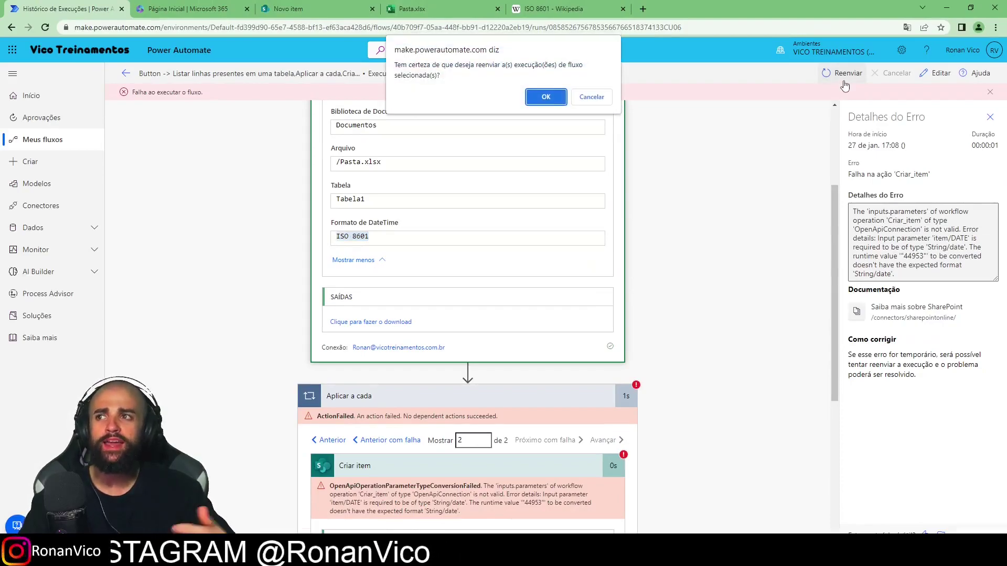
left_click(546, 97)
left_click(420, 9)
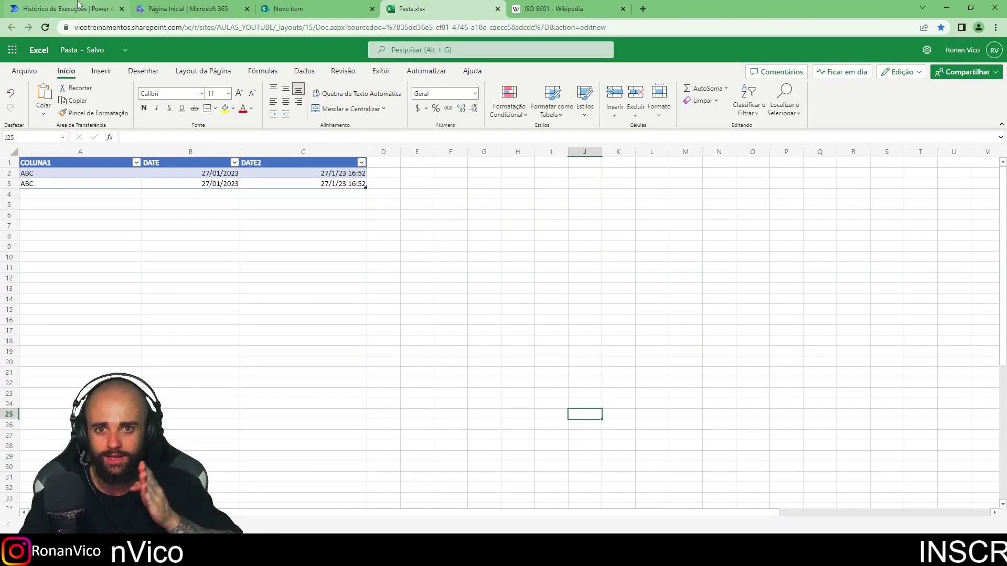
mouse_move(67, 8)
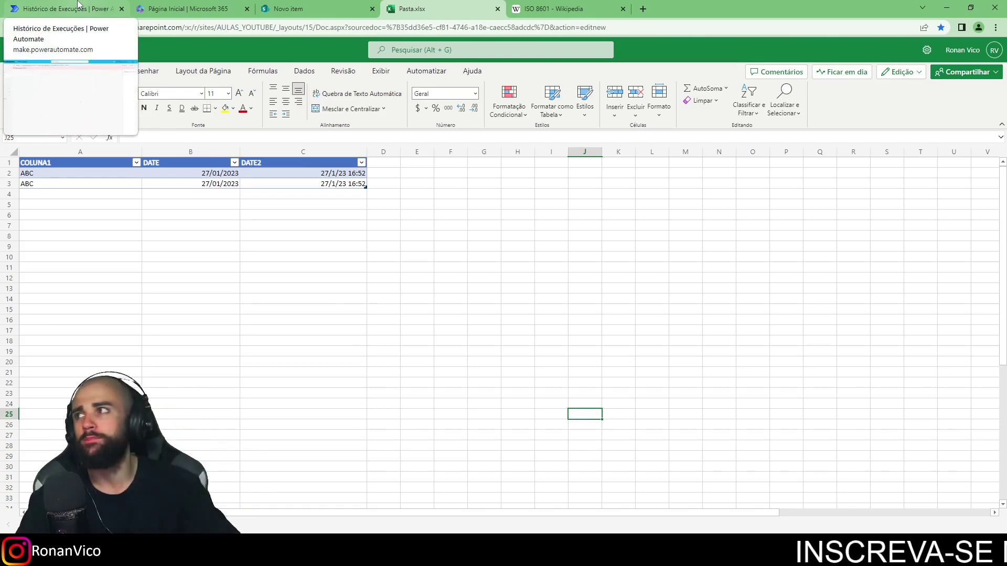
In the failed run, view the Criar item error for the second Aplicar a cada iteration.
left_click(78, 7)
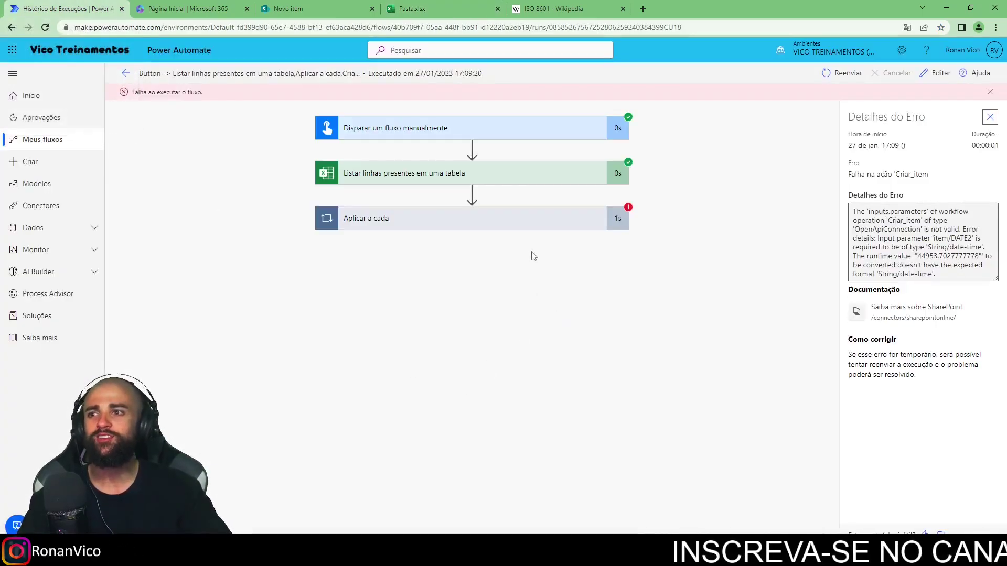
left_click(528, 230)
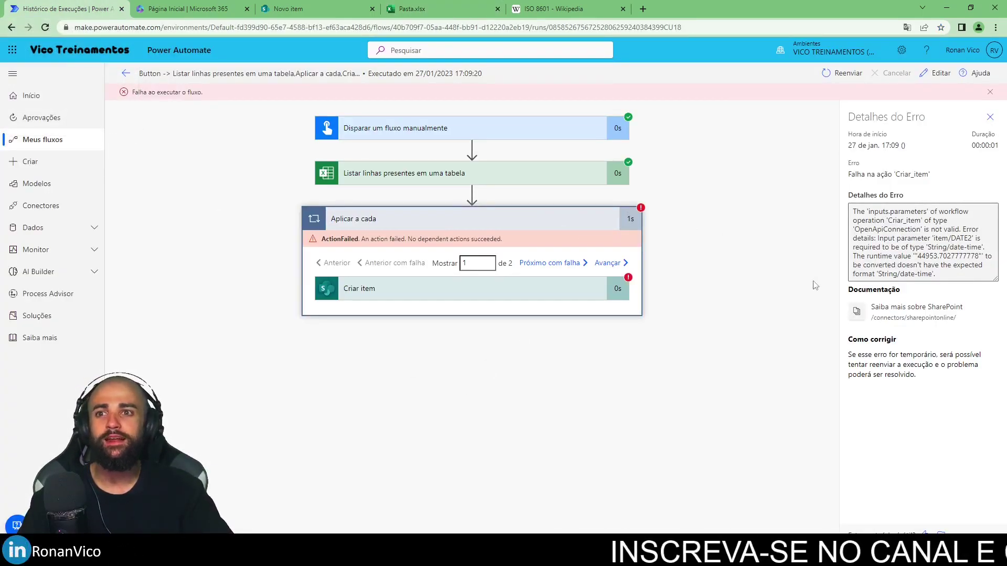
left_click(596, 291)
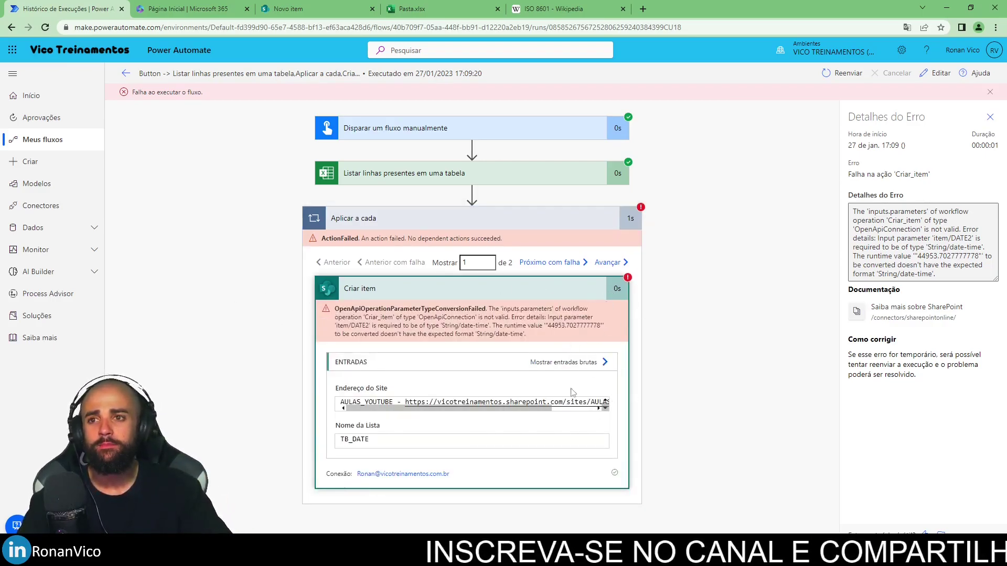
left_click(551, 263)
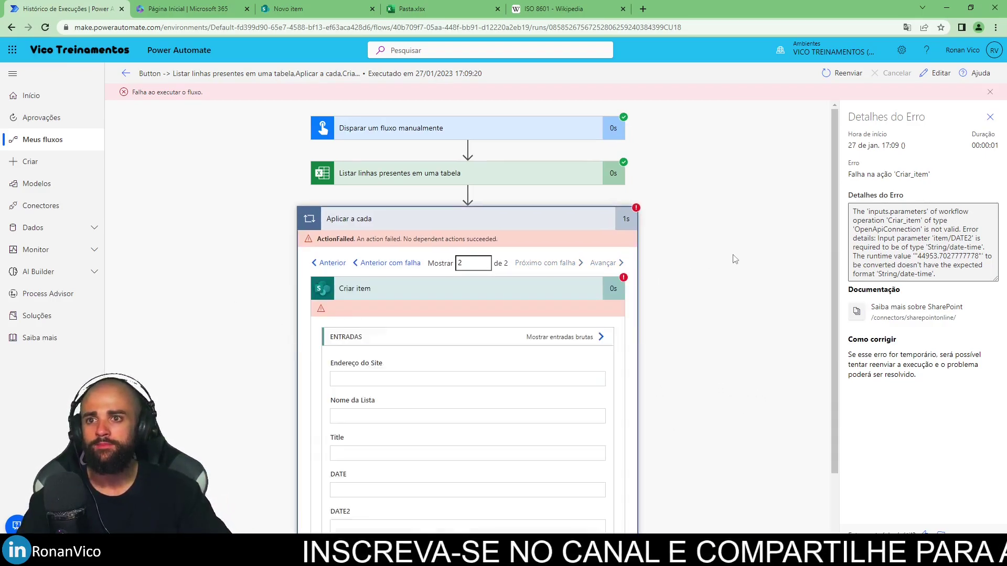
Expand the list-rows step's inputs to reveal its ISO 8601 DateTime format.
scroll(624, 362, "down", 3)
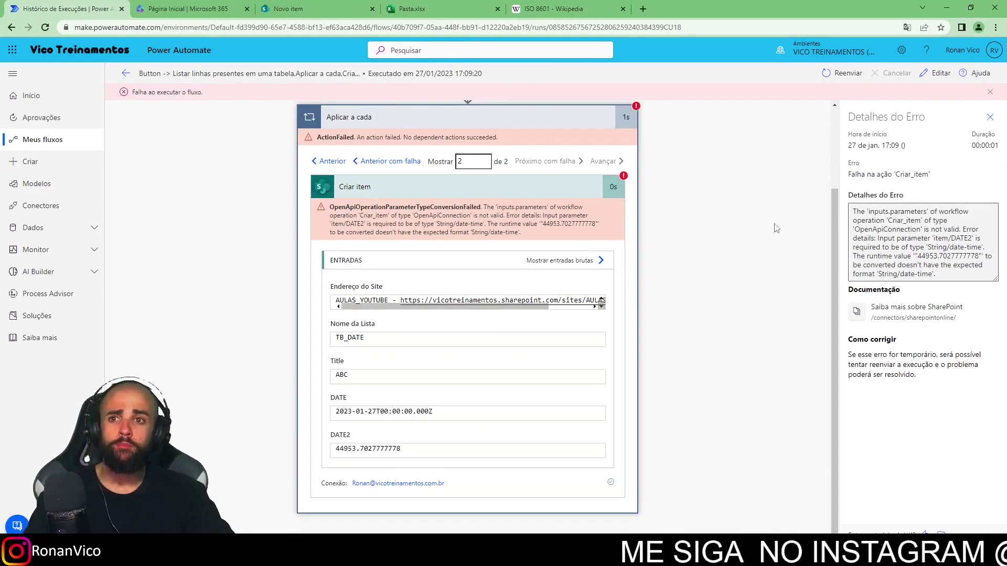
scroll(399, 262, "up", 2)
left_click(399, 168)
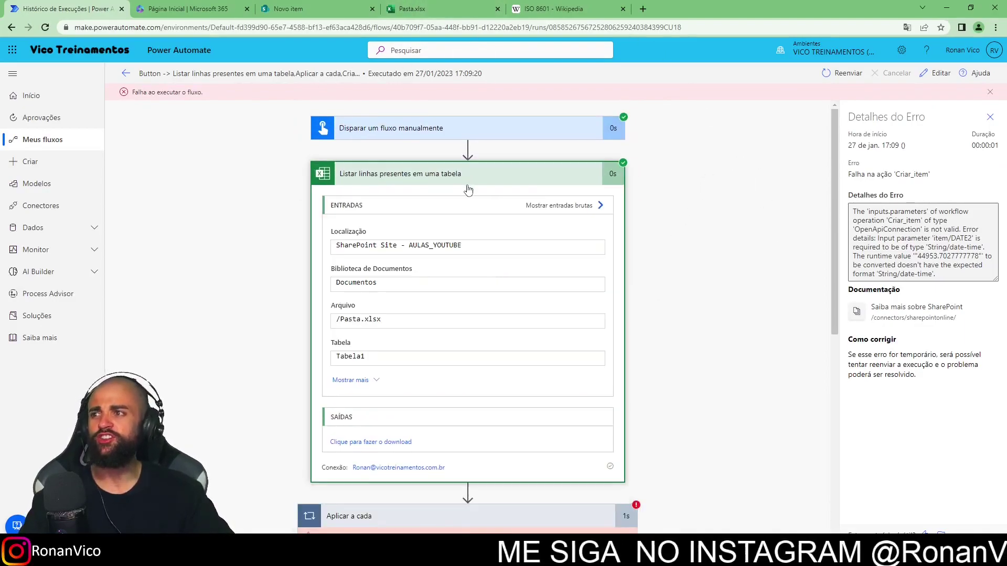
left_click(349, 327)
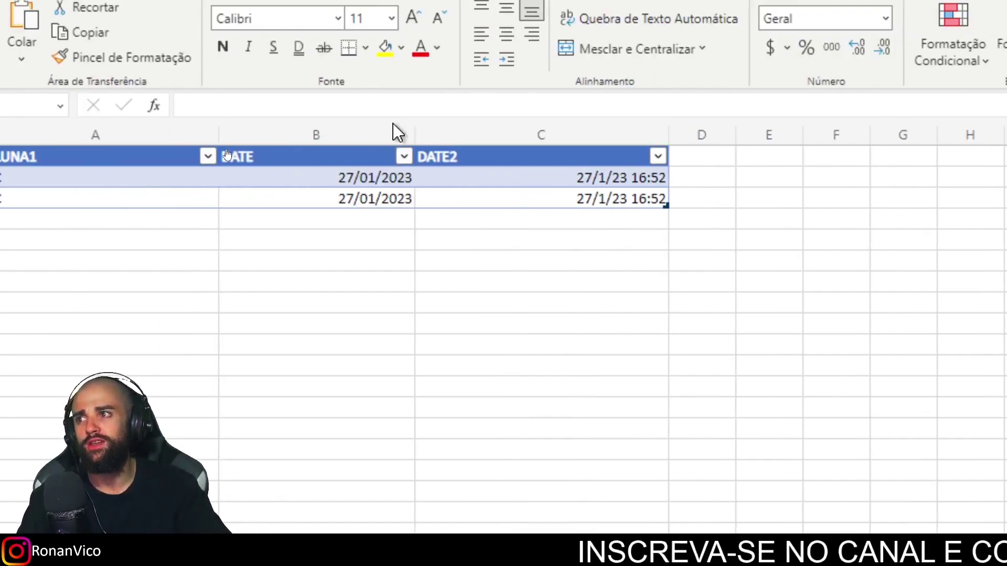
Compare the DATE and DATE2 column formats in Pasta.xlsx, then review the failed run.
left_click(378, 134)
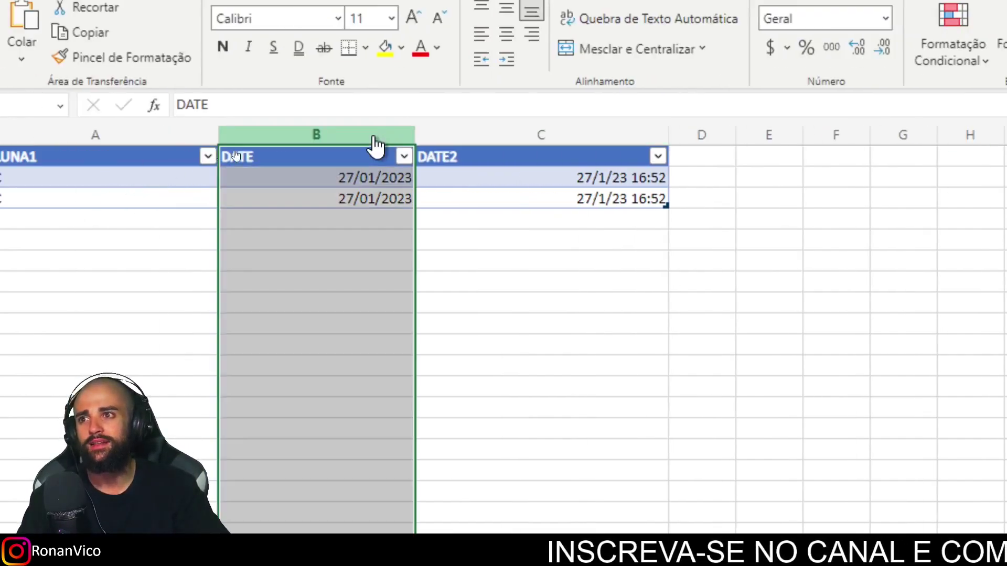
left_click(525, 136)
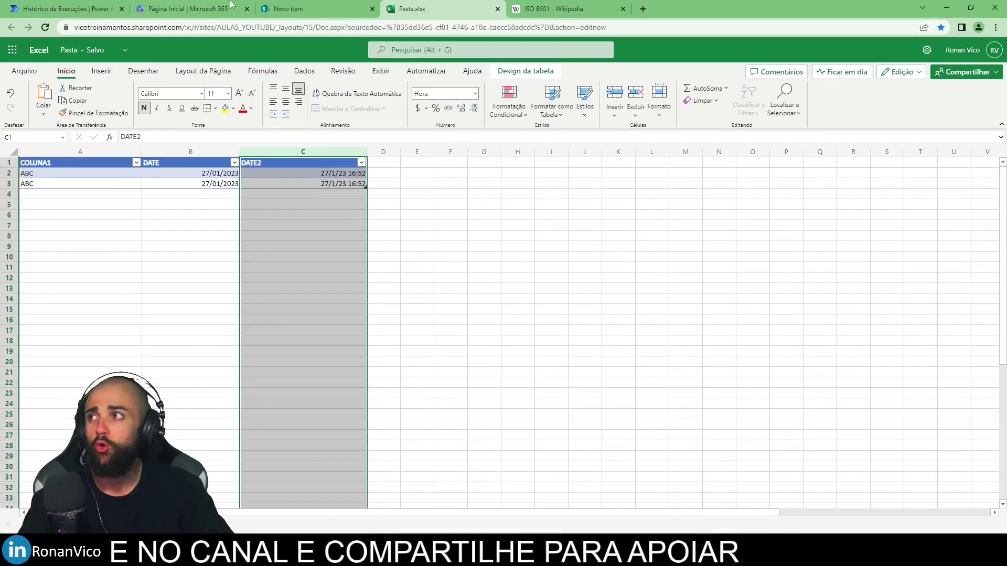
left_click(79, 8)
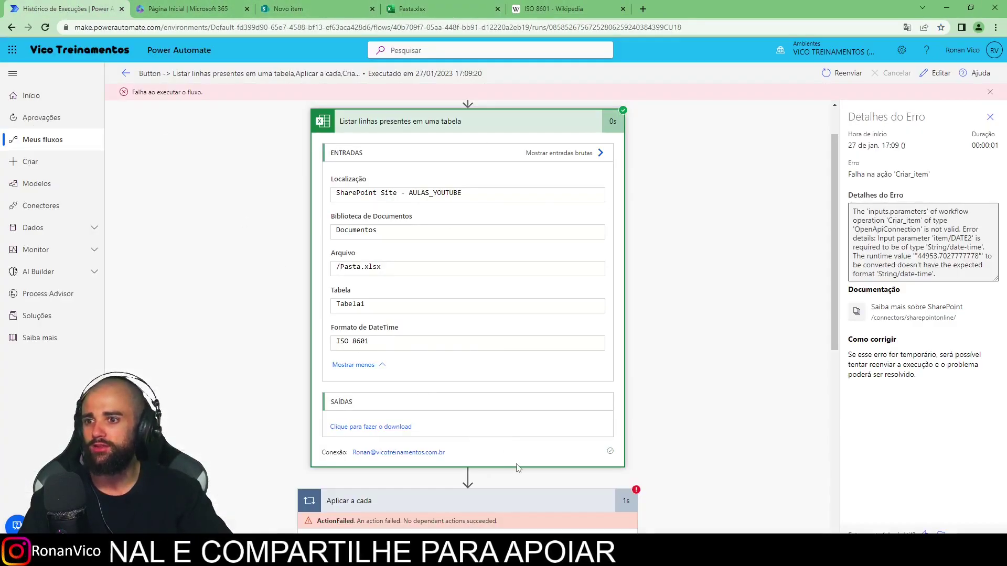
scroll(668, 422, "down", 2)
scroll(669, 421, "down", 1)
scroll(669, 421, "down", 3)
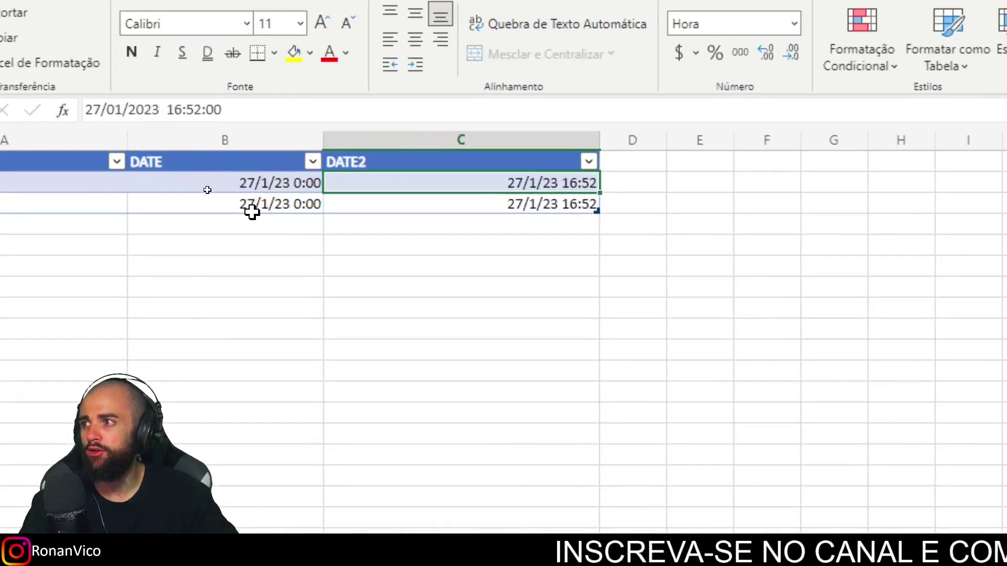
Copy the first row's DATE value (27/1/23 0:00) into its DATE2 cell.
left_click(297, 192)
key("ctrl+c")
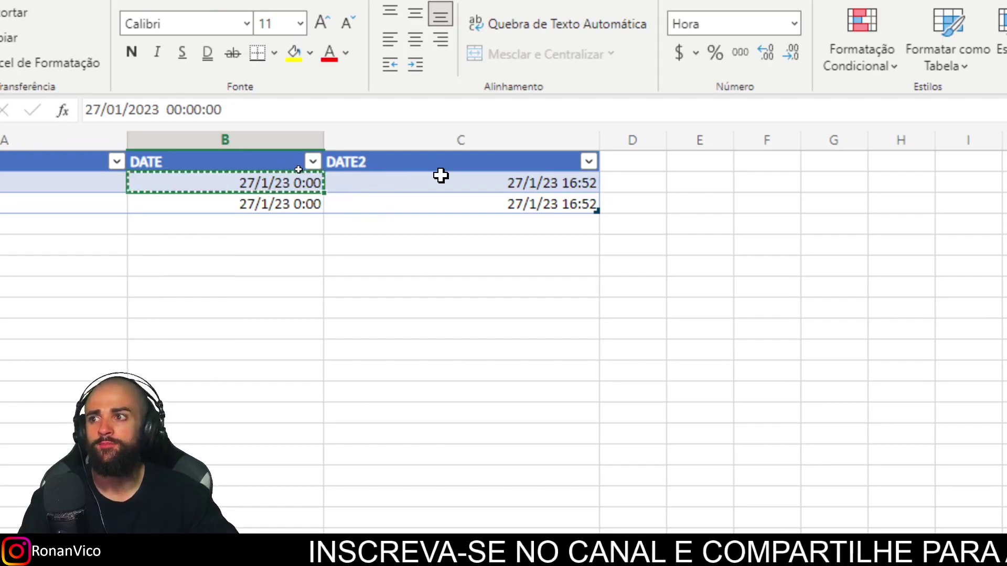
left_click(475, 186)
key("ctrl+v")
key("Escape")
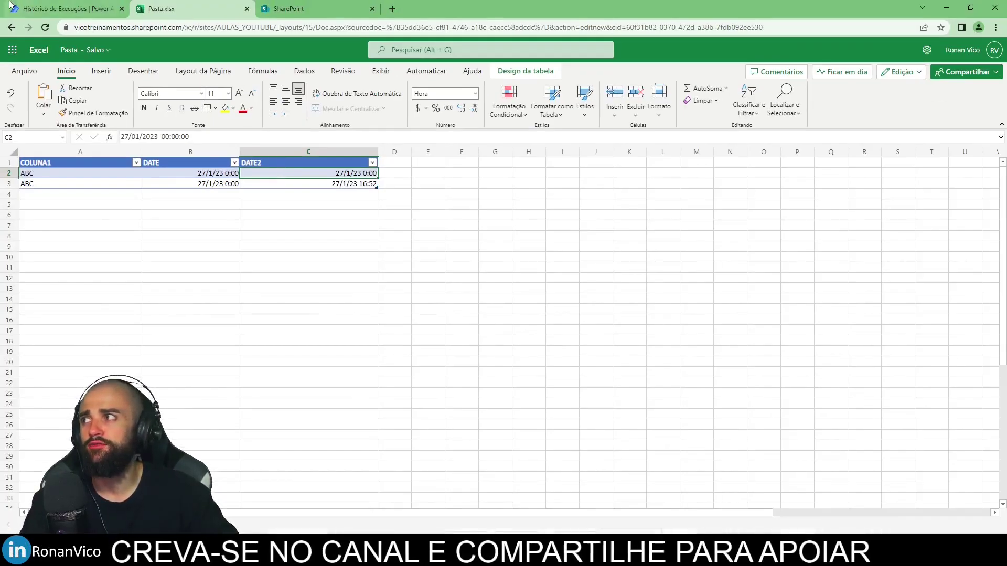
left_click(69, 9)
Re-run the flow with a manual test from the editor.
scroll(551, 315, "up", 3)
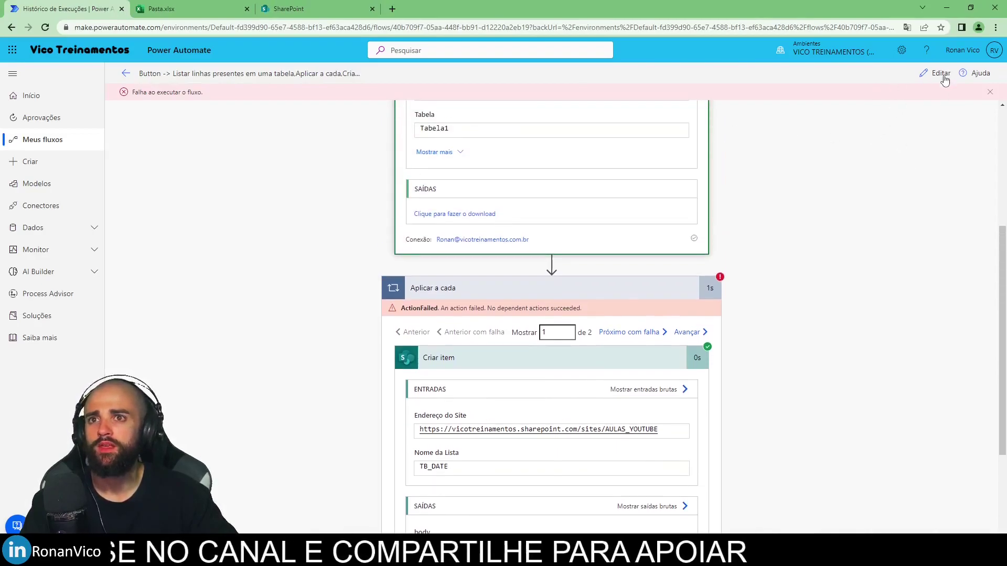
scroll(551, 315, "up", 3)
scroll(249, 87, "up", 1)
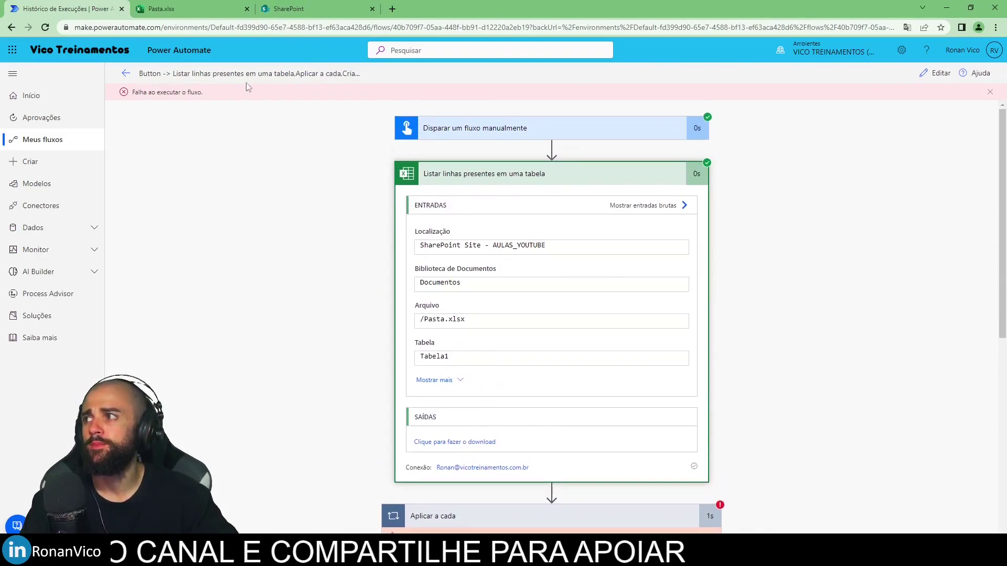
left_click(934, 74)
left_click(976, 72)
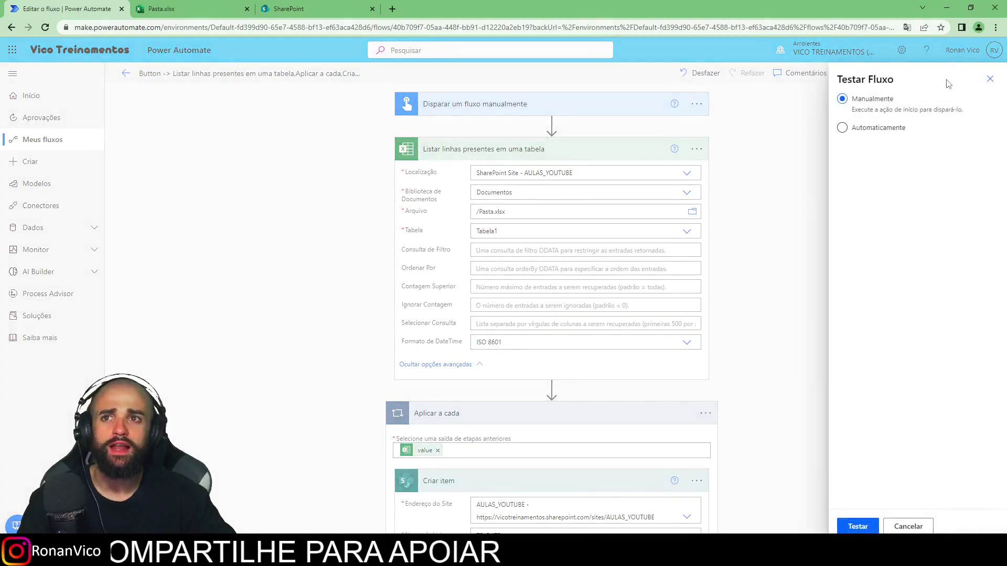
left_click(861, 527)
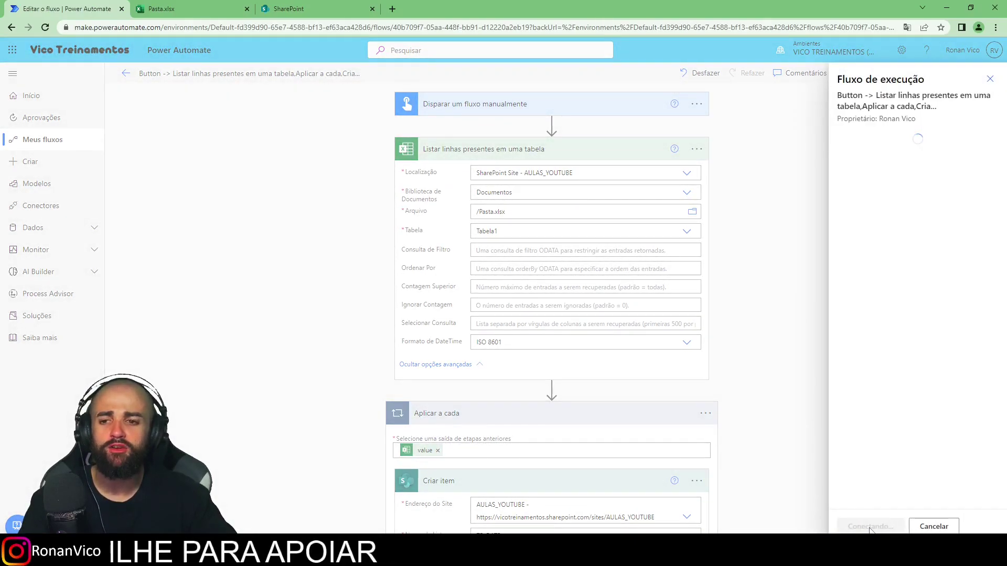
left_click(868, 526)
left_click(868, 527)
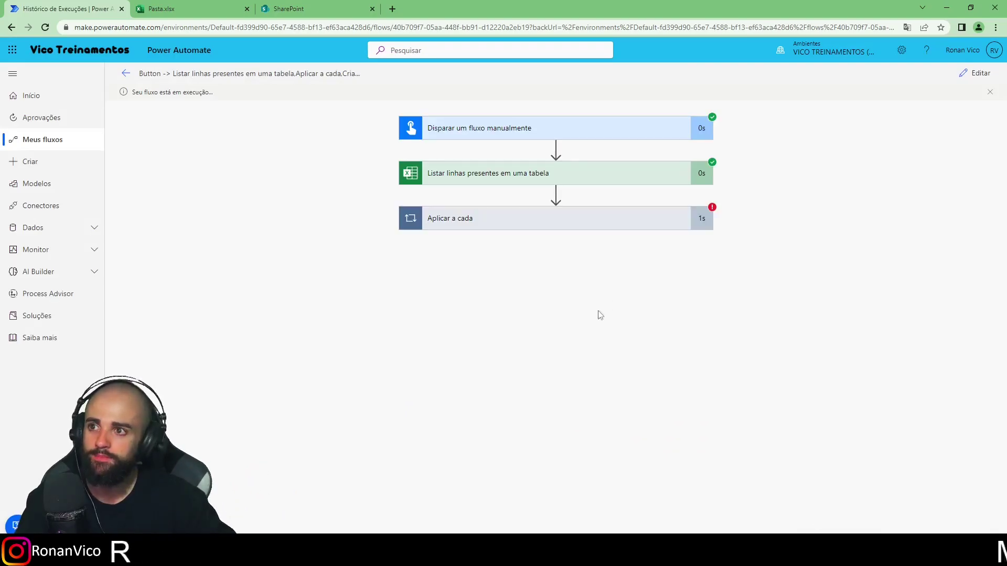
Open the Criar item inputs in Aplicar a cada, showing DATE as 2023-01-27T00:00:00.000Z.
left_click(631, 230)
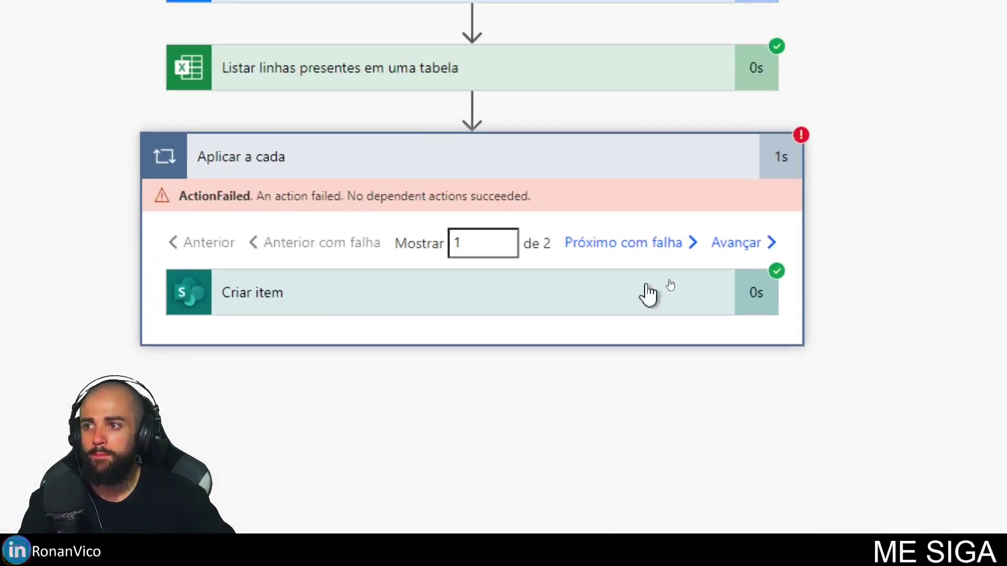
left_click(695, 291)
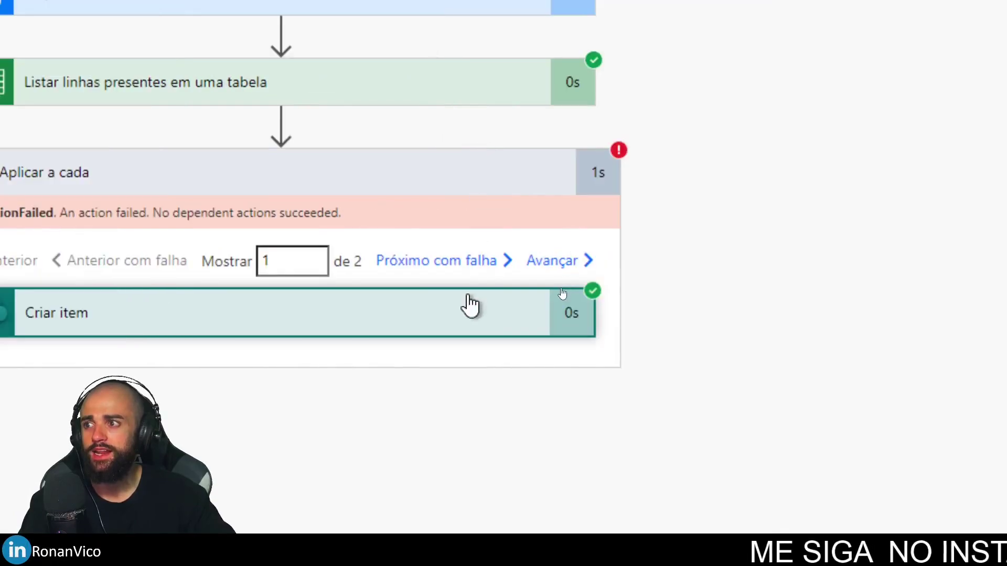
left_click(460, 324)
scroll(472, 472, "down", 5)
scroll(529, 419, "down", 3)
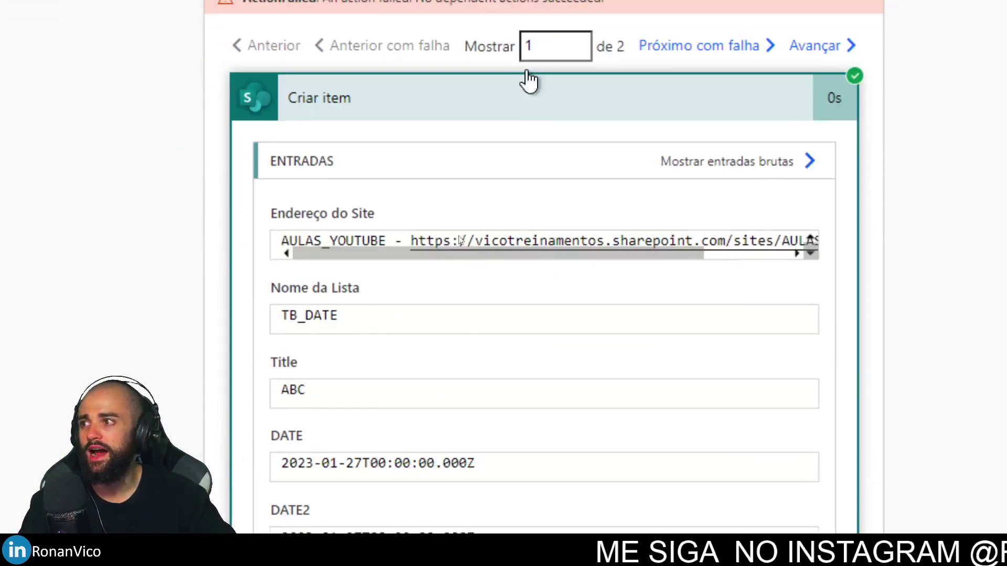
scroll(529, 82, "down", 2)
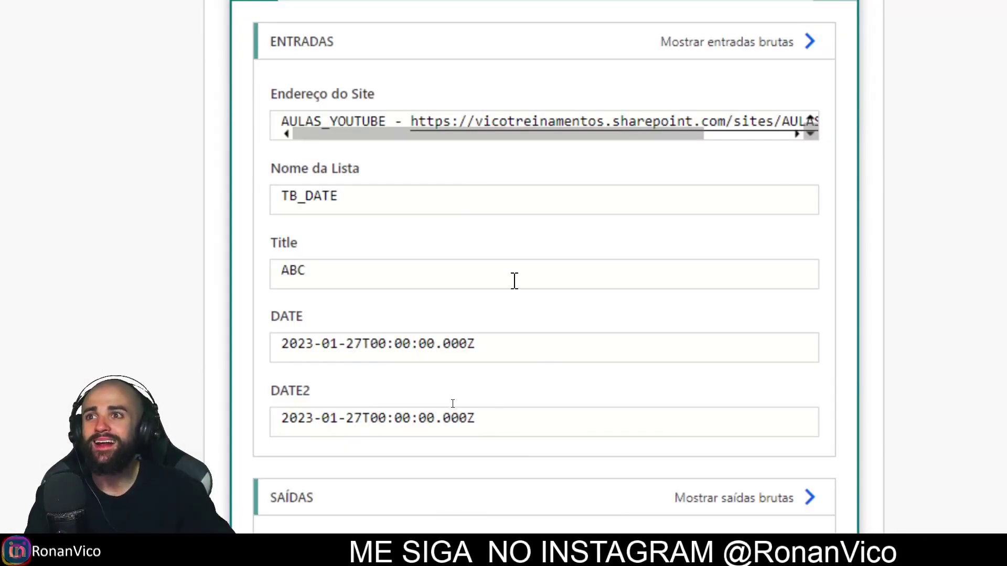
scroll(514, 281, "up", 2)
scroll(603, 288, "up", 2)
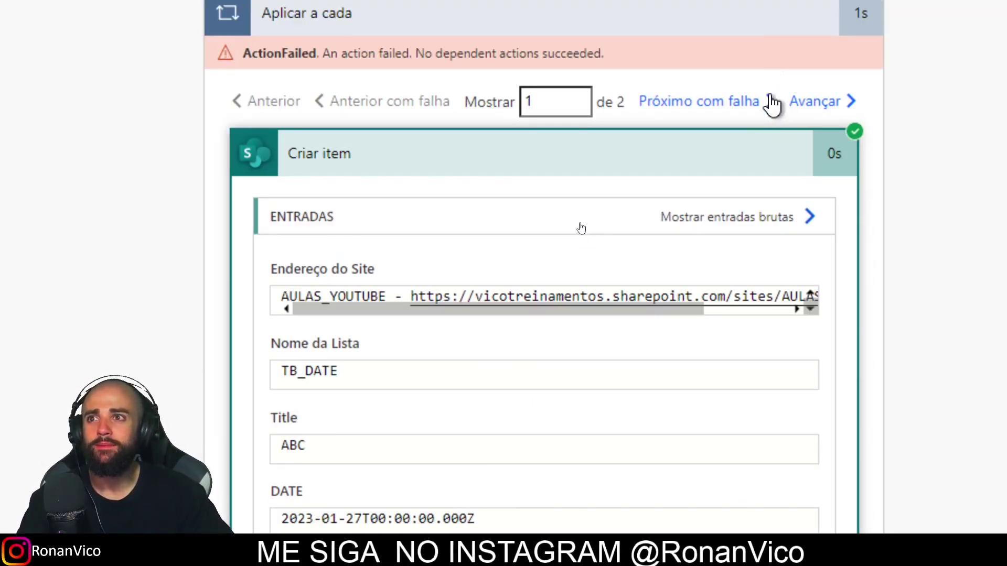
In the second iteration, select Criar item's failing DATE2 value 44953.7027777778.
left_click(825, 108)
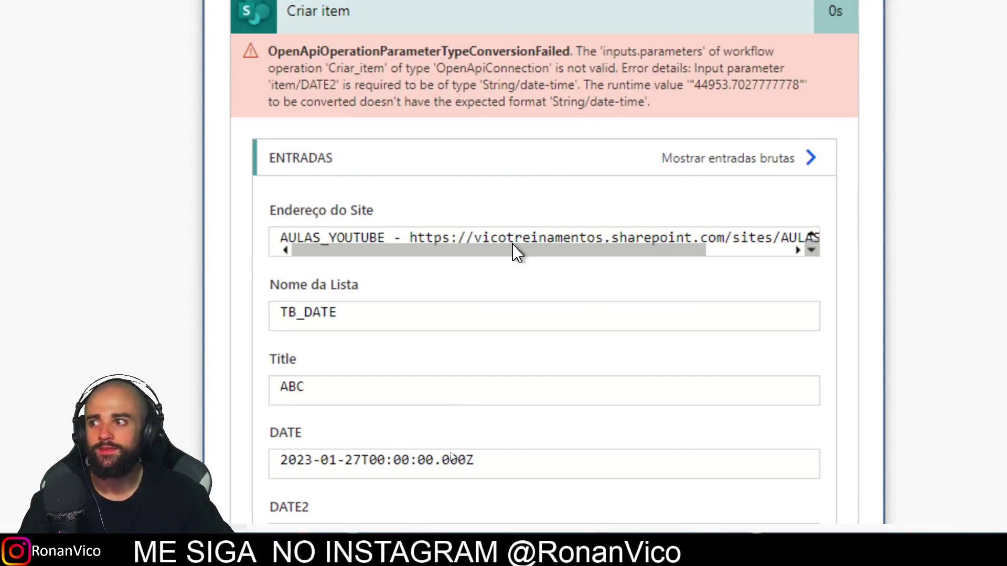
scroll(525, 315, "down", 3)
left_click_drag(630, 335, 403, 340)
right_click(403, 341)
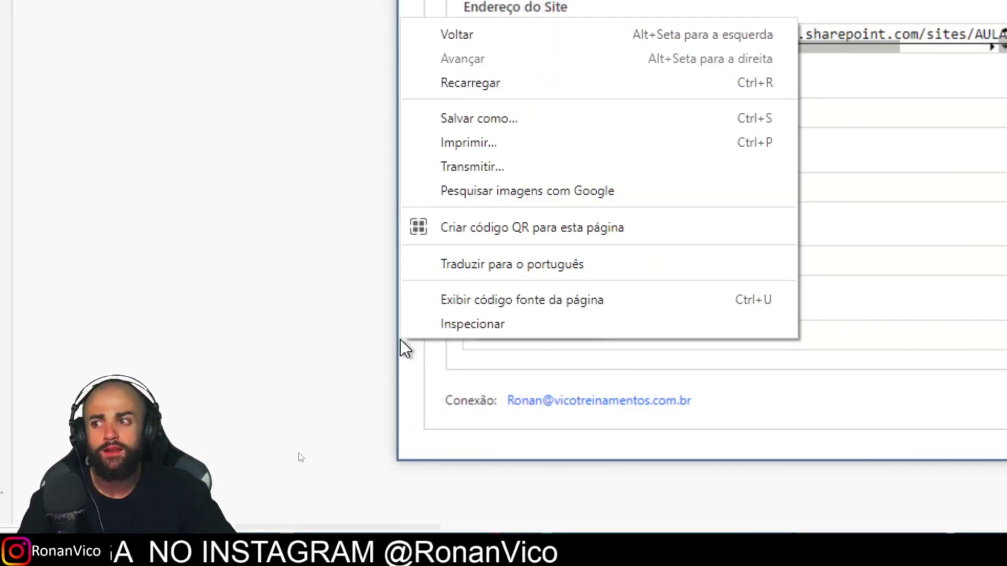
key("Escape")
left_click(529, 341)
double_click(532, 331)
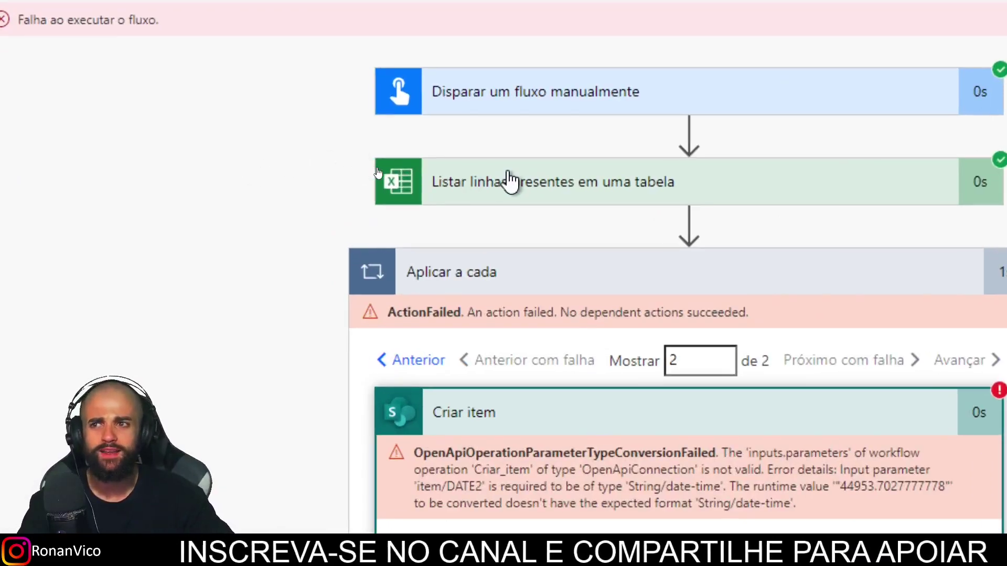
left_click(408, 175)
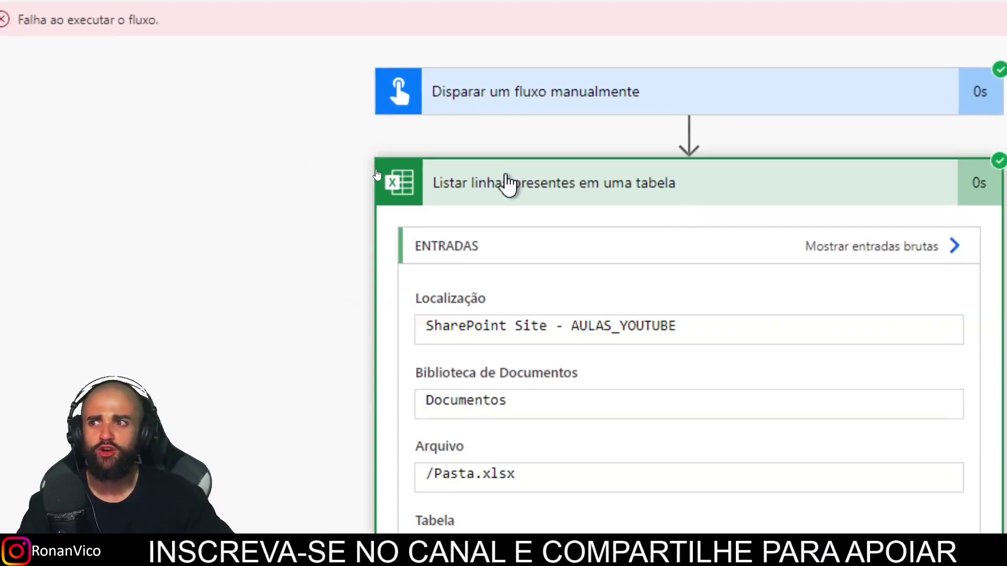
scroll(367, 333, "down", 1)
scroll(367, 332, "down", 4)
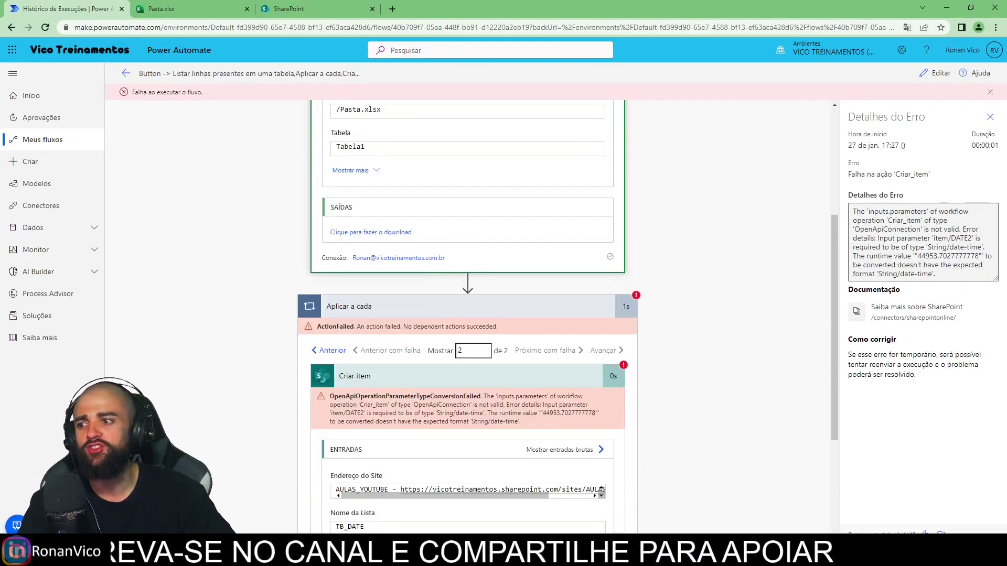
scroll(367, 398, "down", 3)
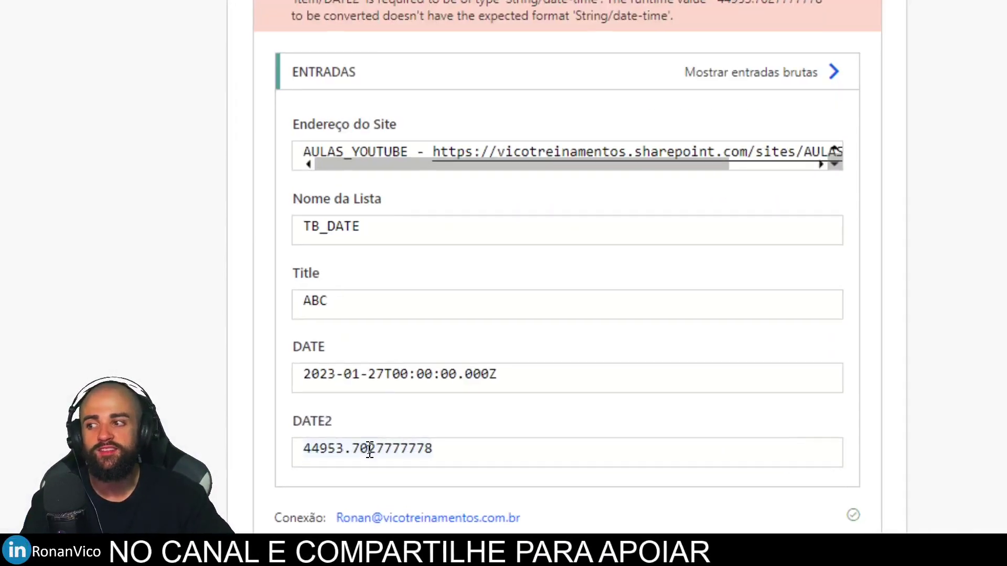
double_click(382, 449)
left_click_drag(384, 449, 417, 449)
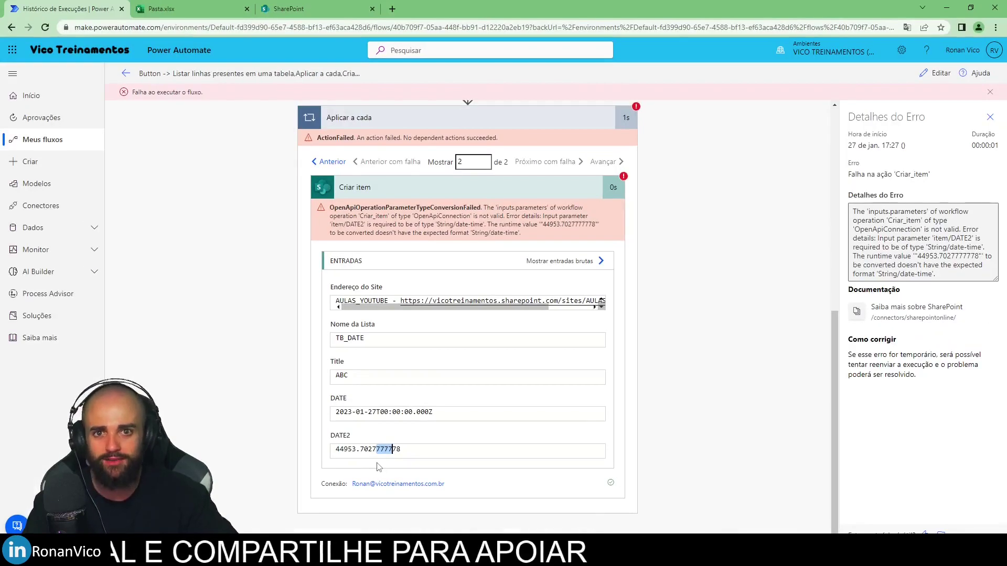